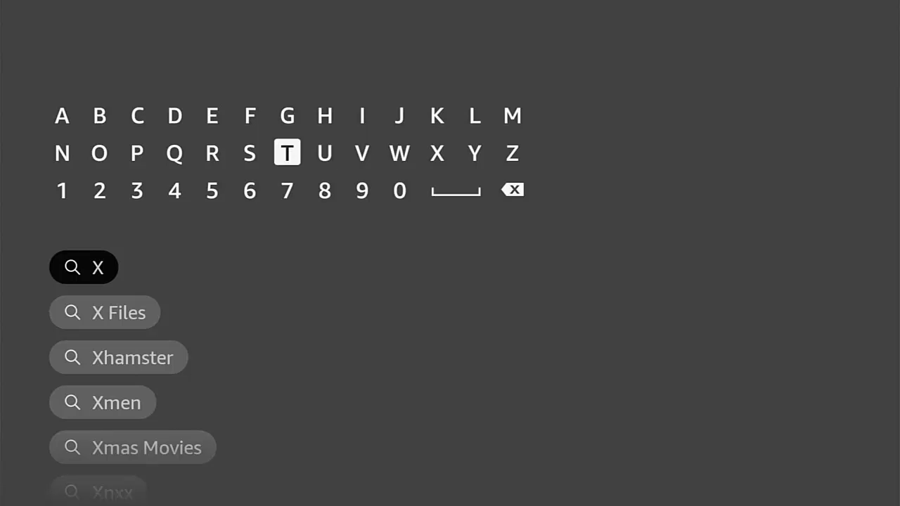
Search the Fire TV for 'Xp' and pick the Xplore File Manager suggestion
key(Right)
key(Return)
key(Down)
key(Down)
key(Down)
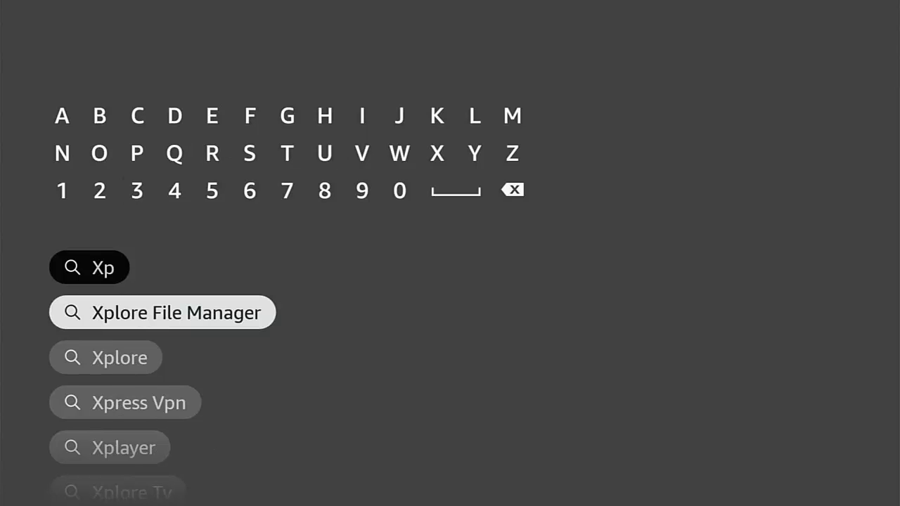
key(Return)
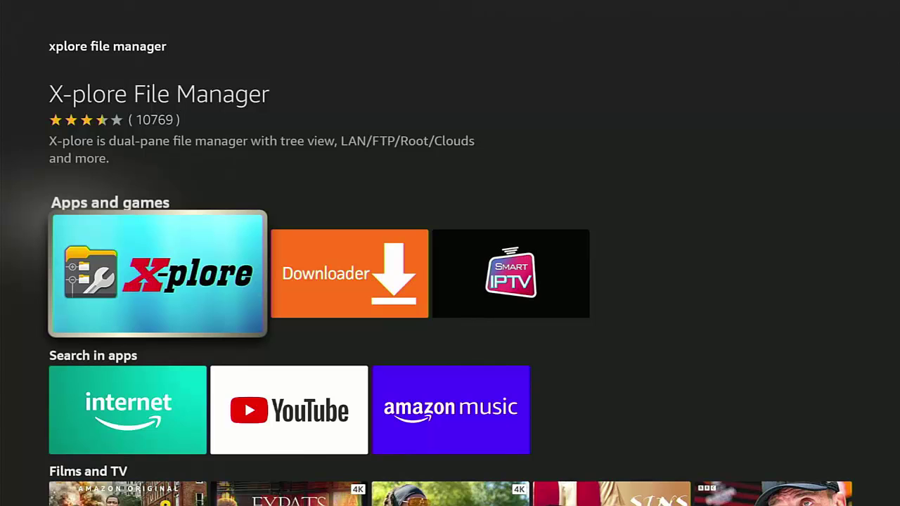
Download X-plore File Manager from its app page and launch it
key(Return)
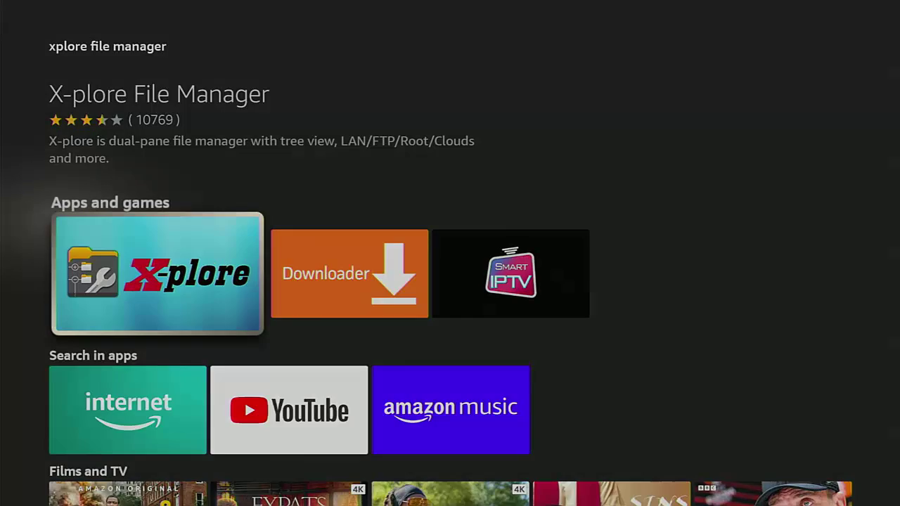
key(Return)
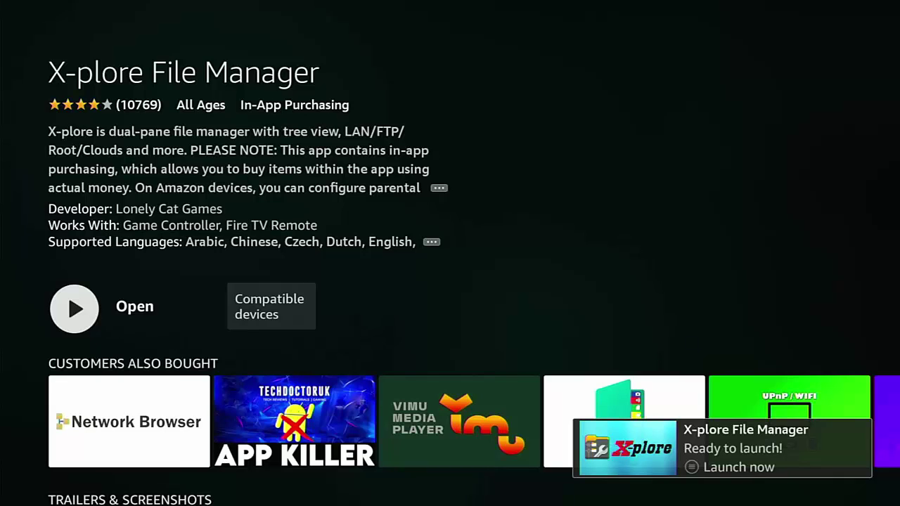
key(Return)
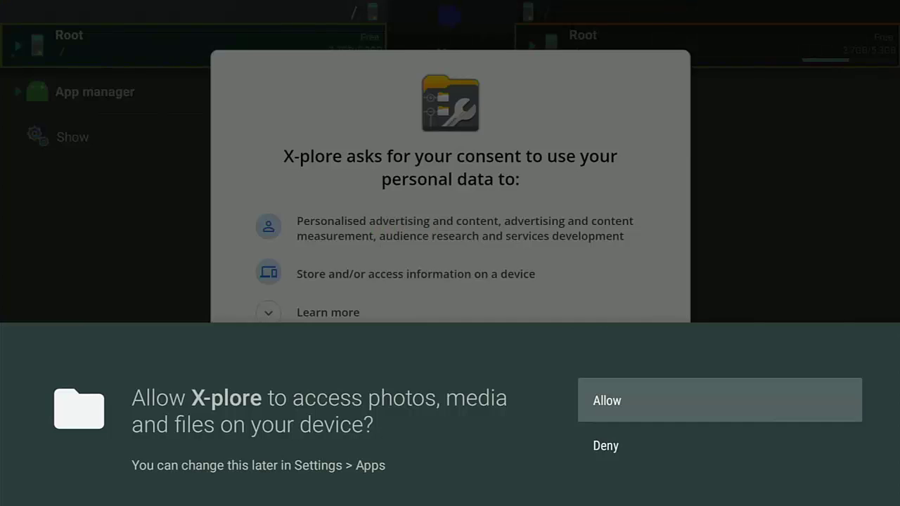
Allow X-plore access to photos, media and files, and accept the personal data consent
key(Return)
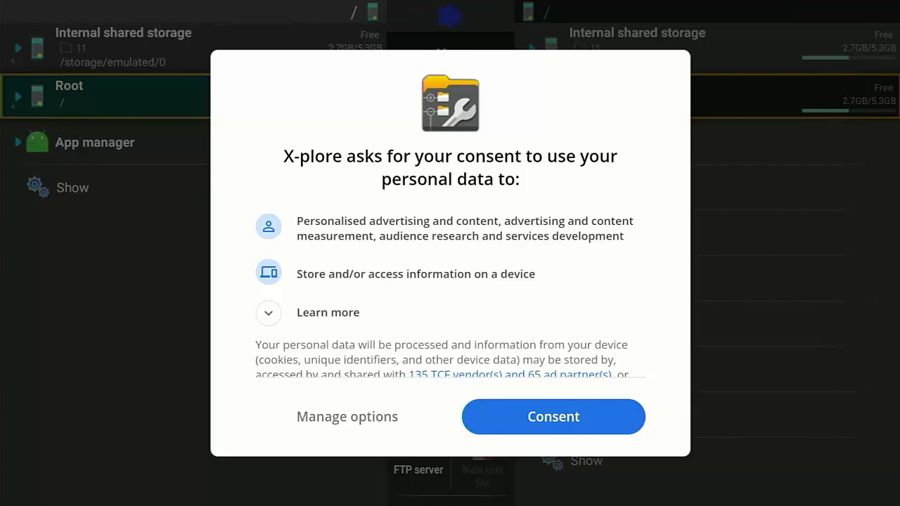
key(Return)
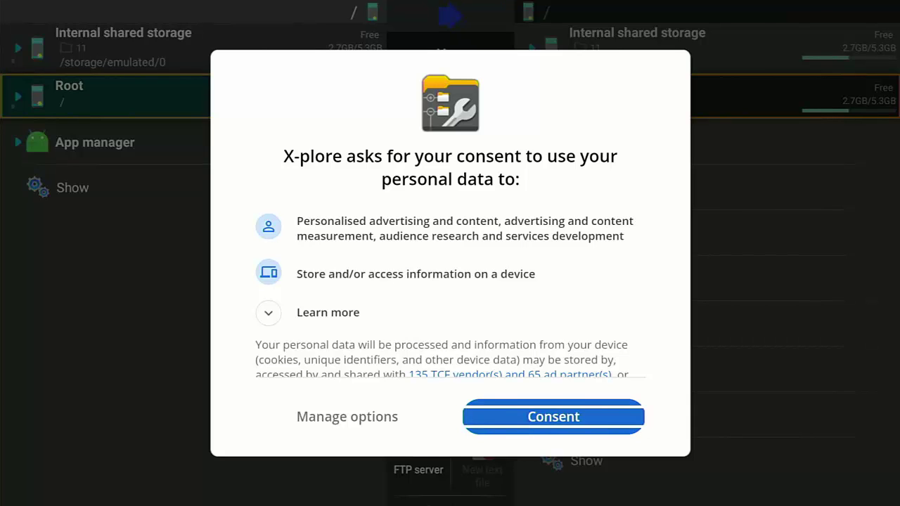
key(Return)
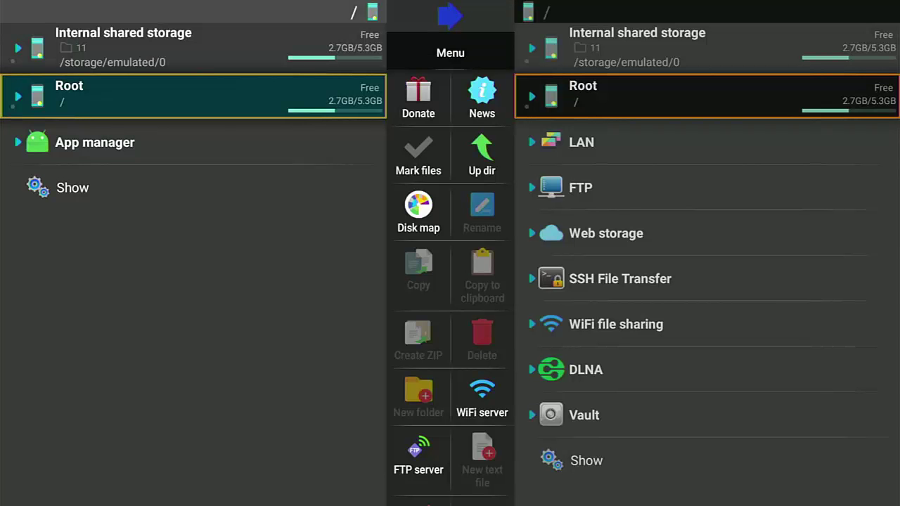
Expand App manager and open its Installed apps list
key(Down)
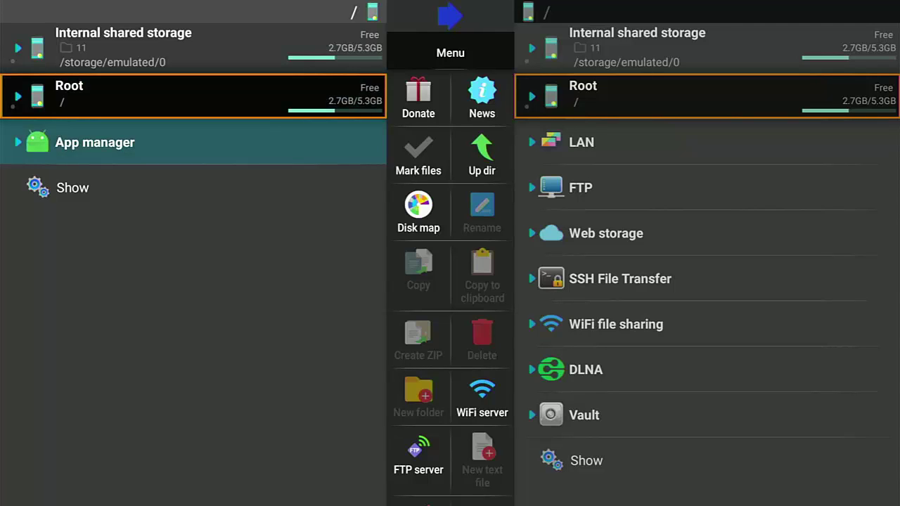
key(Return)
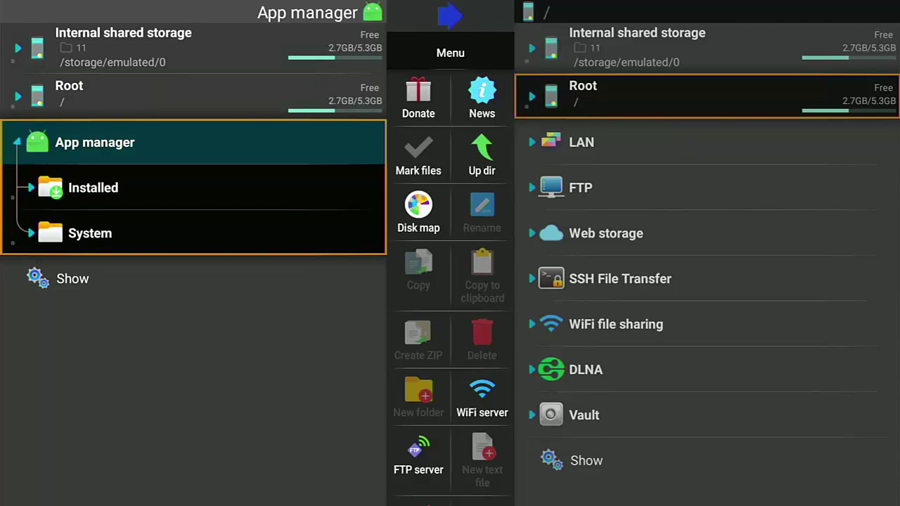
key(Down)
key(Return)
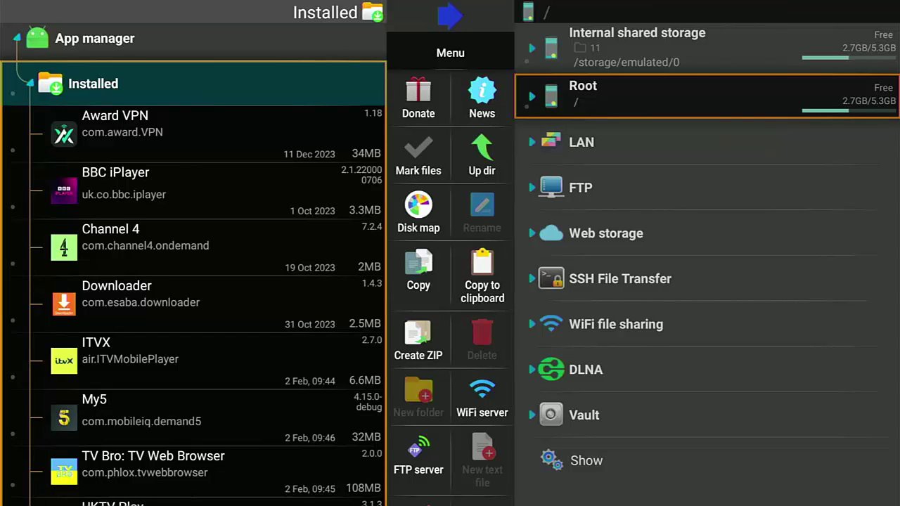
Open the System apps folder and browse down and back up its list
key(Down)
key(Down)
key(Down)
key(Down)
key(Down)
key(Down)
key(Down)
key(Down)
key(Down)
key(Down)
key(Down)
key(Down)
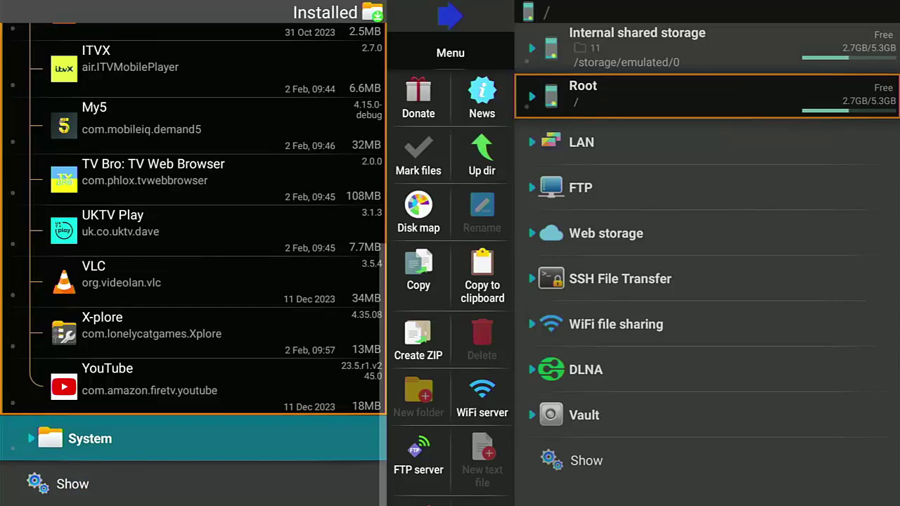
key(Return)
key(Down)
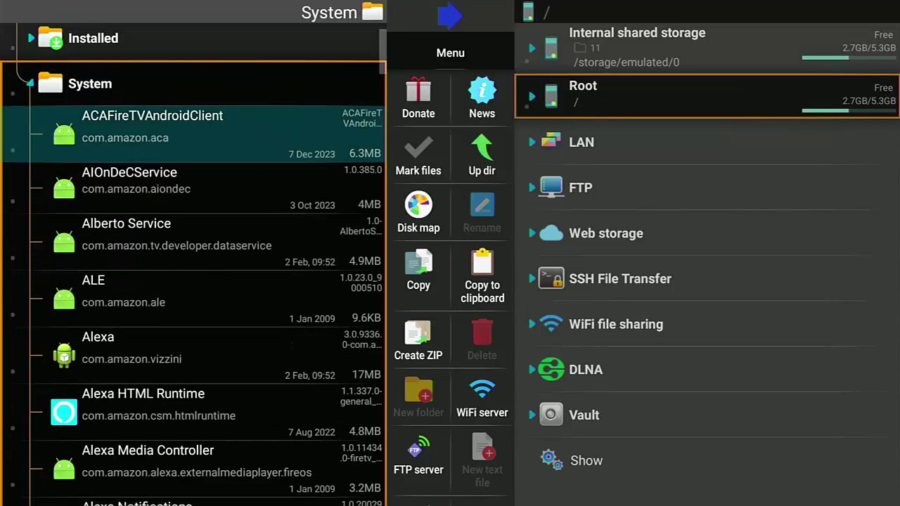
key(Down)
key(Down)
key(Down)
key(Down)
key(Down)
key(Down)
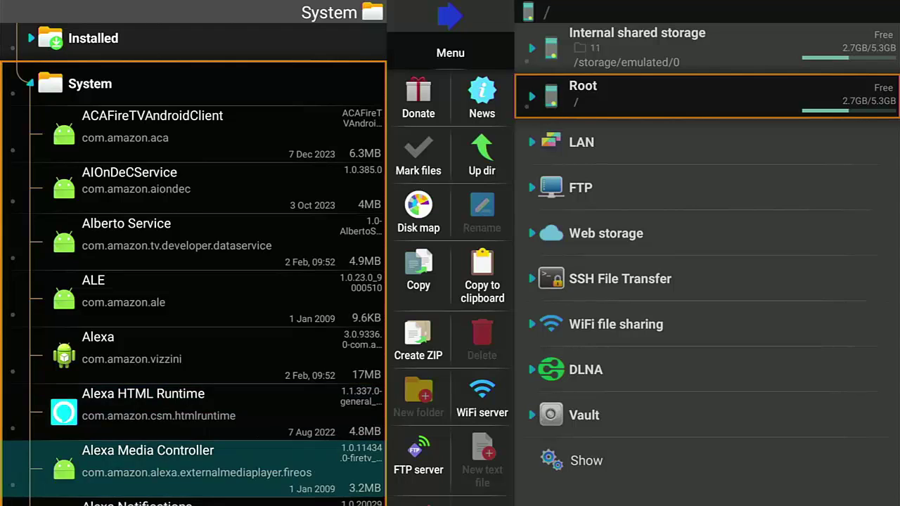
key(Down)
key(Down)
key(Down)
key(Down)
key(Down)
key(Down)
key(Down)
key(Down)
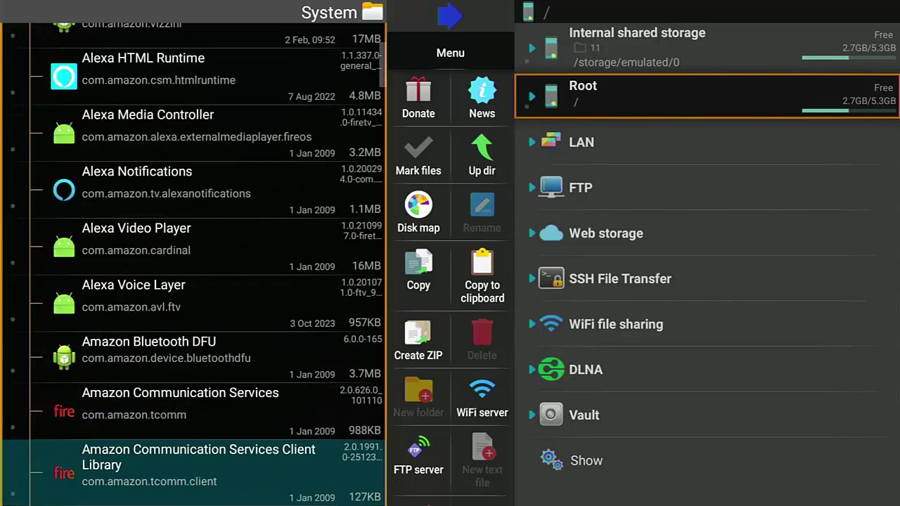
key(Down)
key(Down)
key(Down)
key(Down)
key(Down)
key(Down)
key(Down)
key(Down)
key(Down)
key(Down)
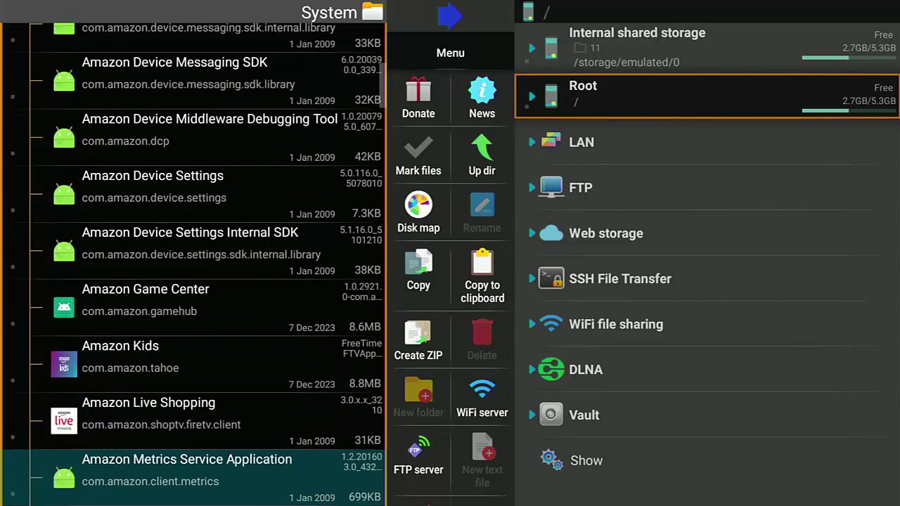
key(Down)
key(Down)
key(Down)
key(Down)
key(Down)
key(Down)
key(Down)
key(Down)
key(Down)
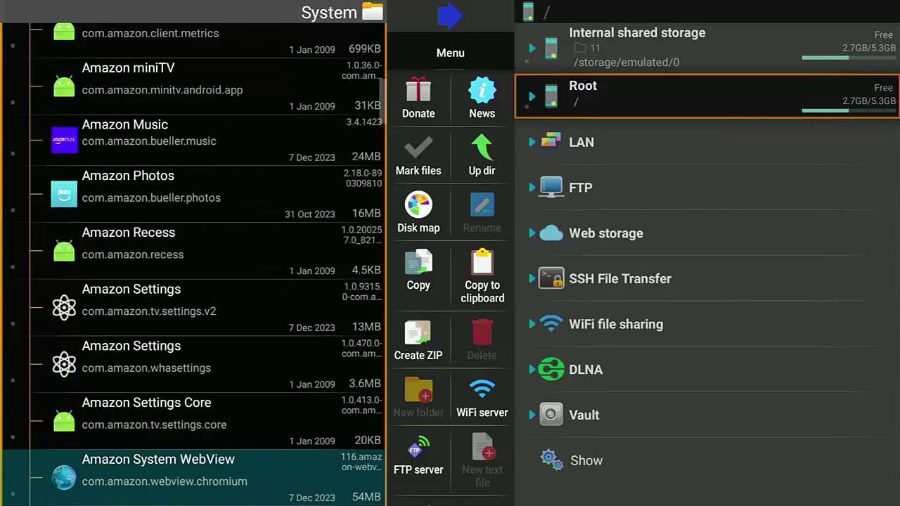
key(Down)
key(Down)
key(Down)
key(Down)
key(Down)
key(Down)
key(Down)
key(Down)
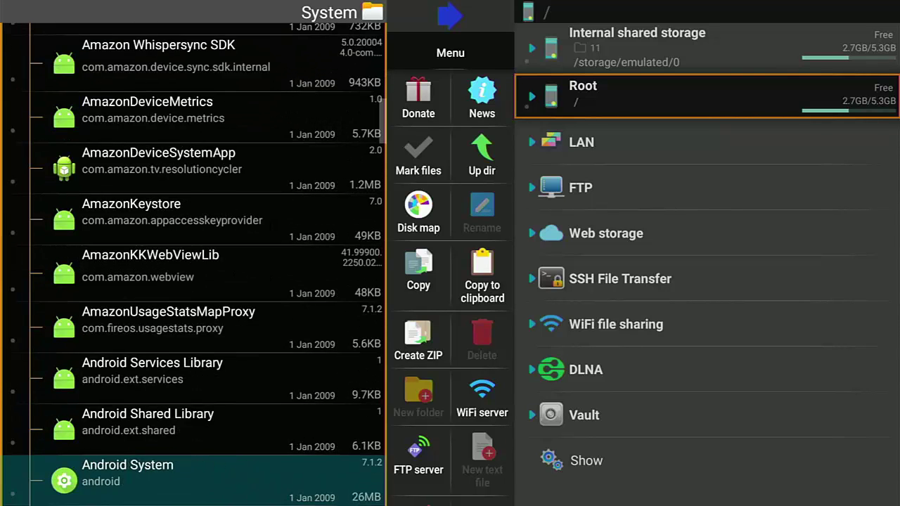
key(Down)
key(Down)
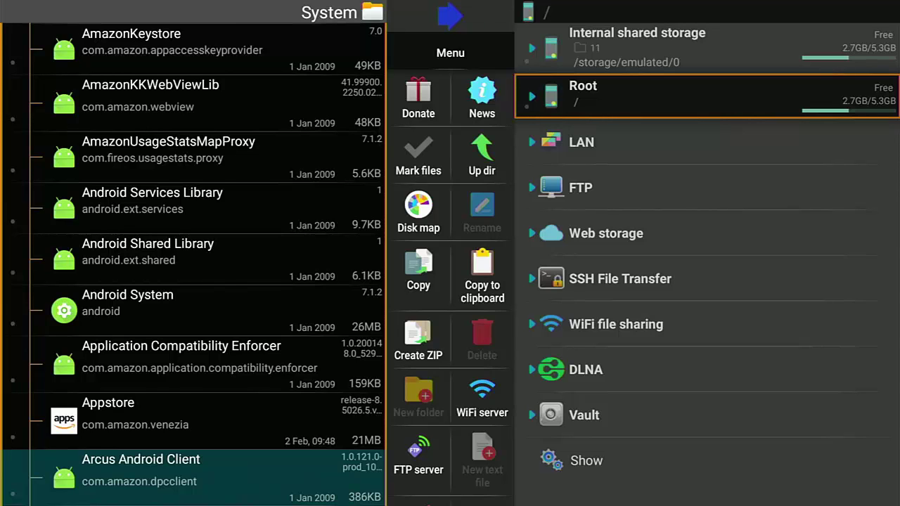
key(Down)
key(Down)
key(Down)
key(Down)
key(Down)
key(Down)
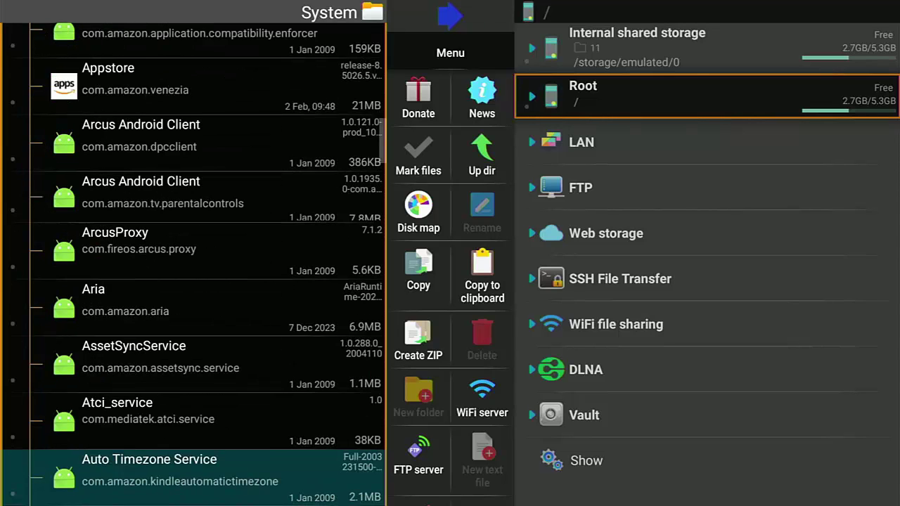
key(Down)
key(Down)
key(Down)
key(Down)
key(Down)
key(Down)
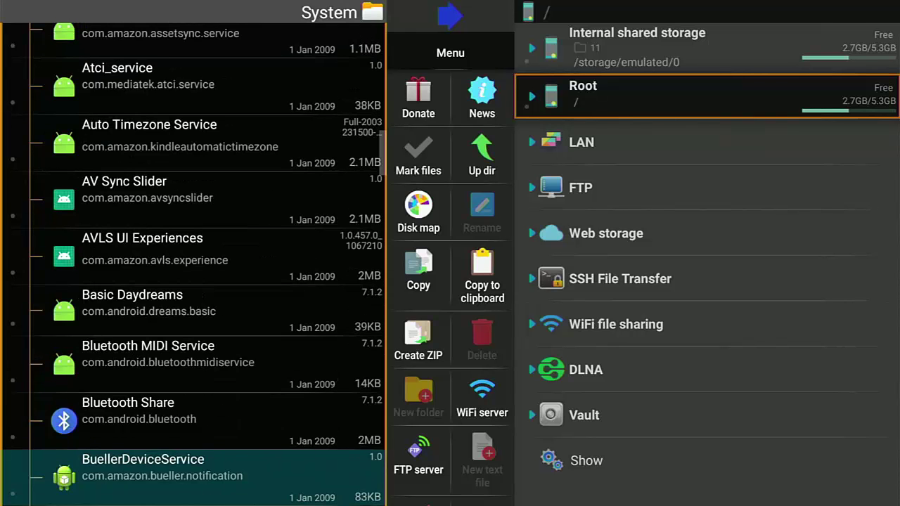
key(Down)
key(Down)
key(Down)
key(Up)
key(Up)
key(Up)
key(Up)
key(Up)
key(Up)
key(Up)
key(Up)
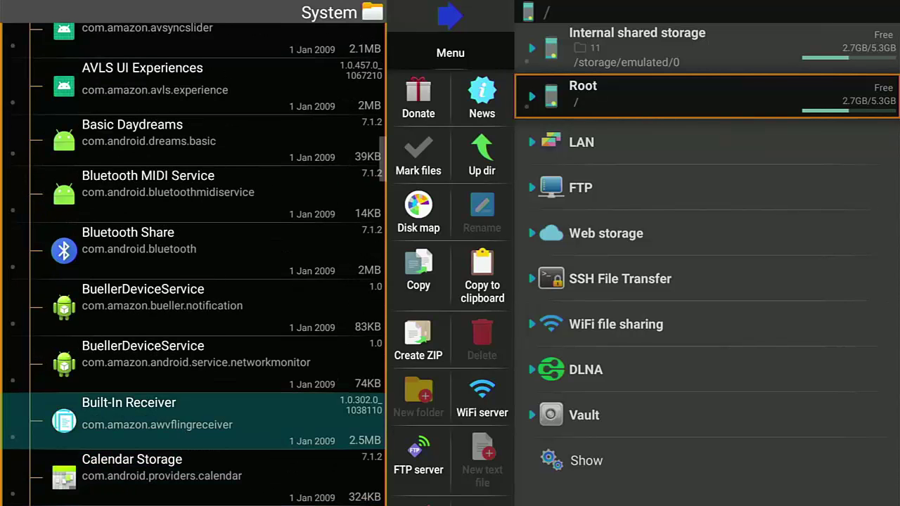
key(Up)
key(Up)
key(Up)
key(Up)
key(Up)
key(Up)
key(Up)
key(Up)
key(Up)
key(Up)
key(Up)
key(Up)
key(Up)
key(Up)
key(Up)
key(Up)
key(Up)
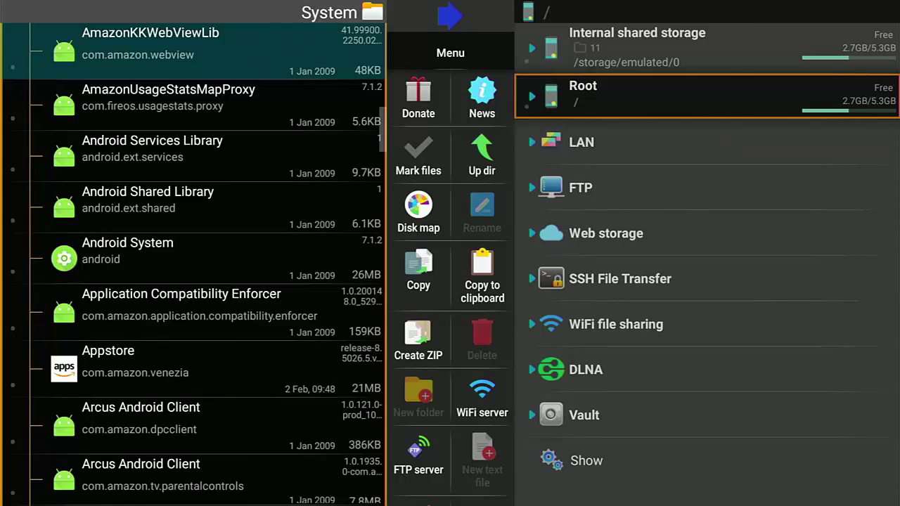
key(Up)
key(Up)
key(Up)
key(Up)
key(Up)
key(Up)
key(Up)
key(Up)
key(Up)
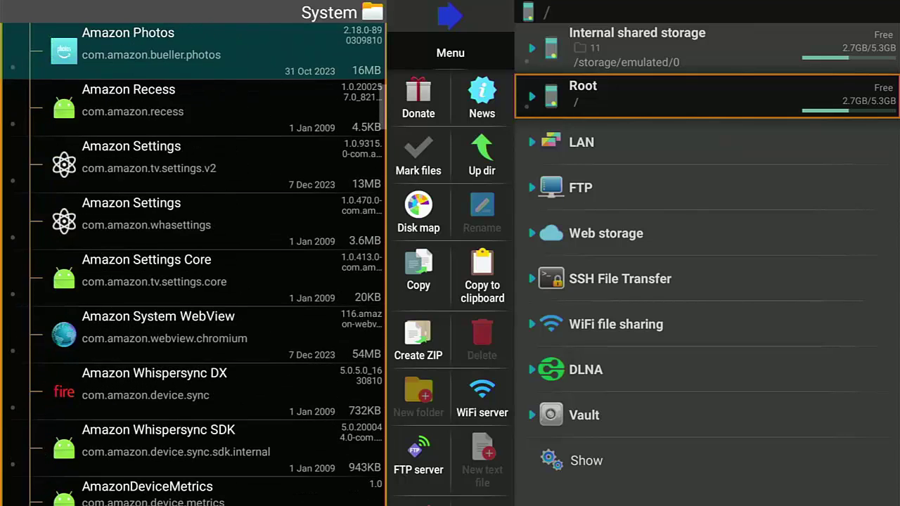
key(Up)
key(Up)
key(Up)
key(Up)
key(Up)
key(Up)
key(Up)
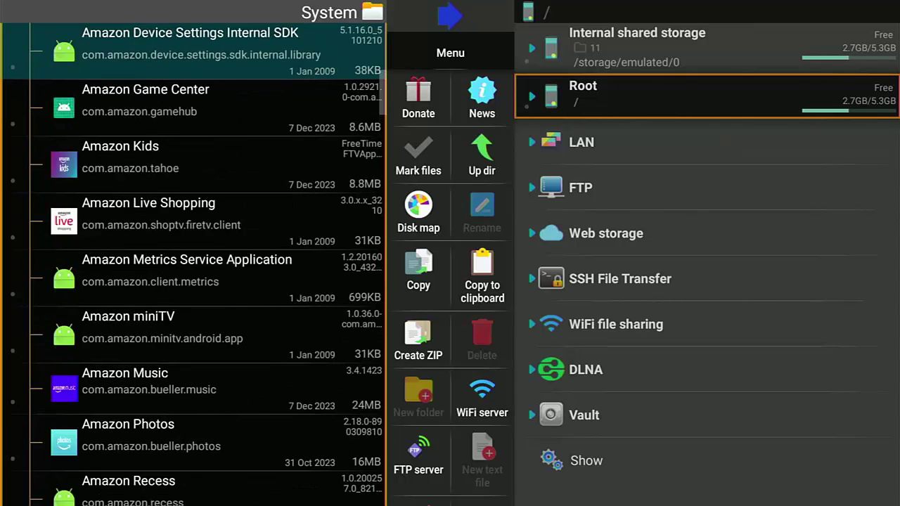
key(Up)
key(Up)
key(Up)
key(Up)
key(Up)
key(Up)
key(Up)
key(Up)
key(Up)
key(Up)
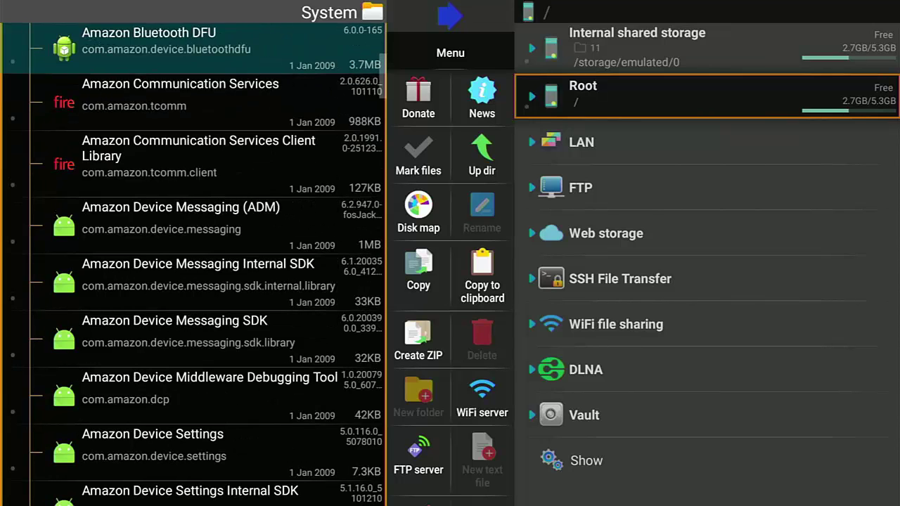
key(Up)
key(Up)
key(Up)
key(Up)
key(Up)
key(Up)
key(Up)
key(Up)
key(Up)
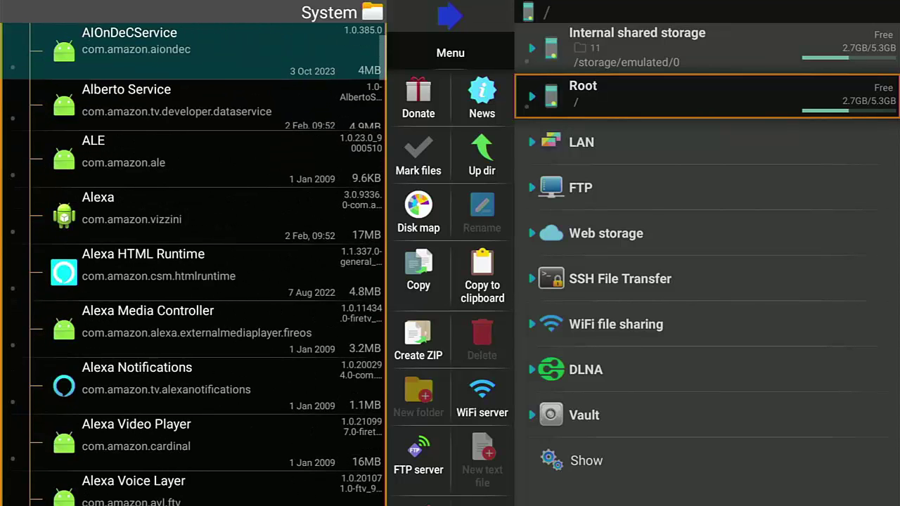
Collapse the System folder and expand the Installed apps list again
key(Up)
key(Down)
key(Down)
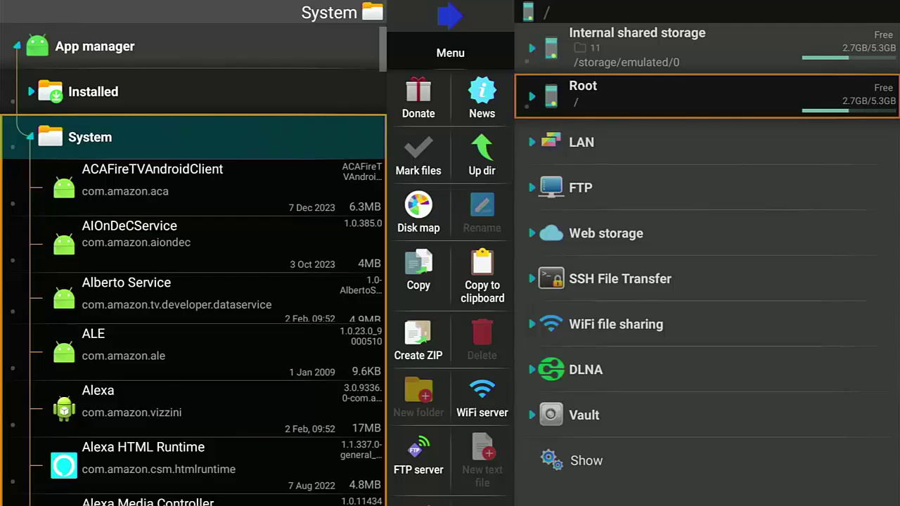
key(Left)
key(Up)
key(Right)
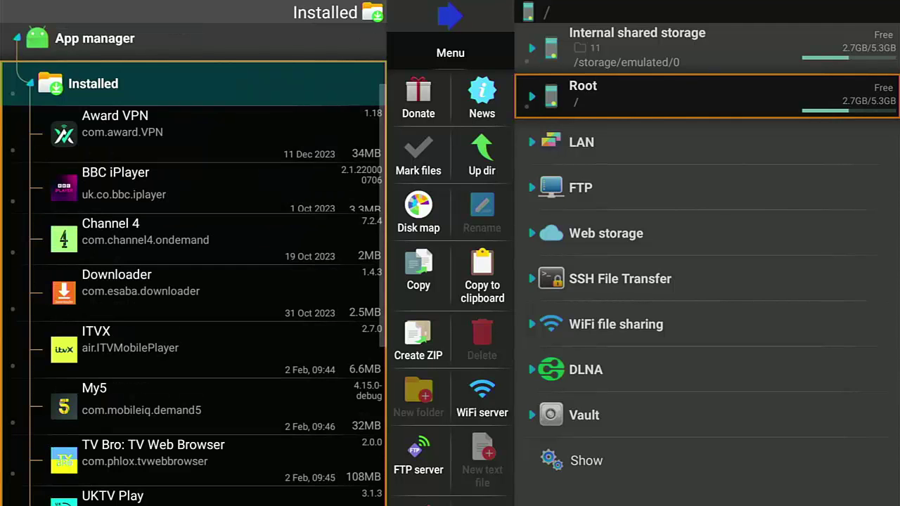
In the right pane, open Internal shared storage > Download as the destination
key(Right)
key(Right)
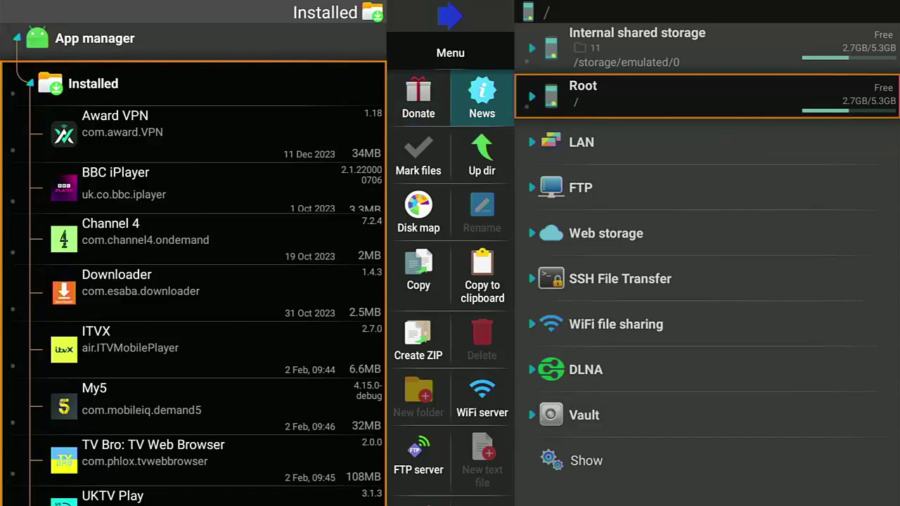
key(Right)
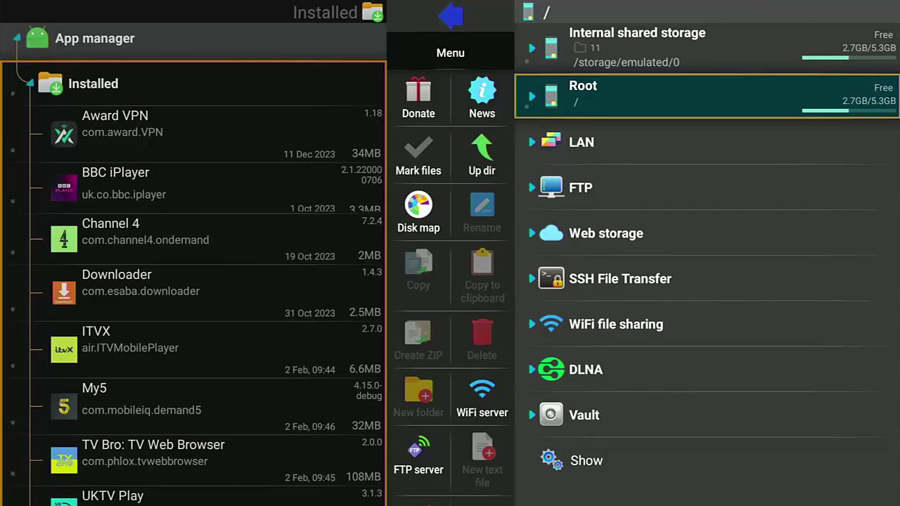
key(Up)
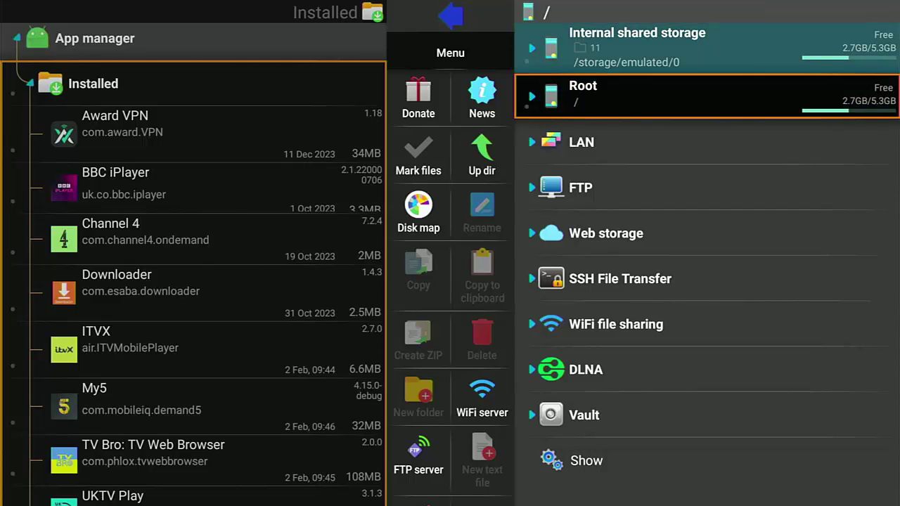
key(Return)
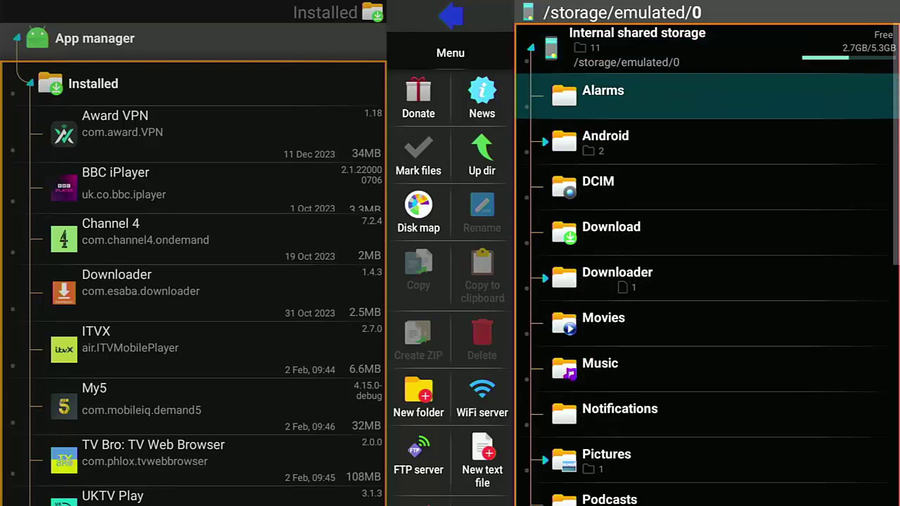
key(Down)
key(Down)
key(Down)
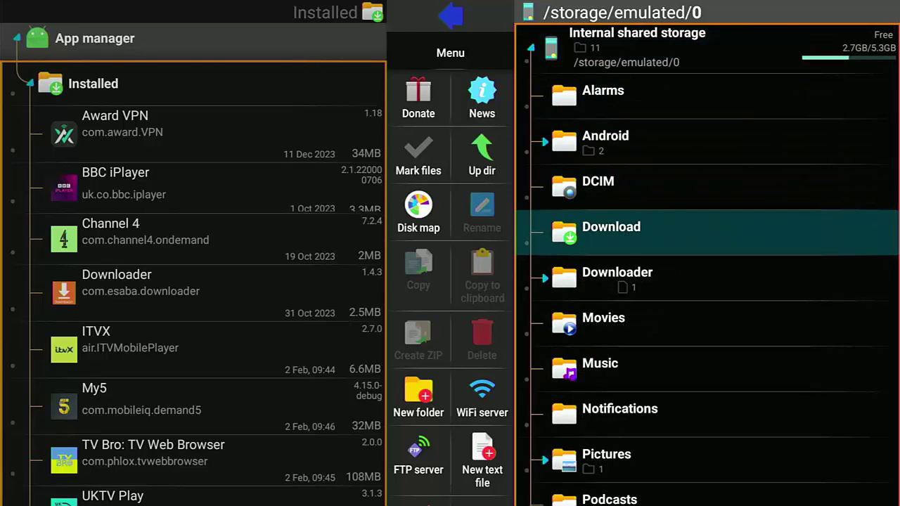
key(Down)
key(Up)
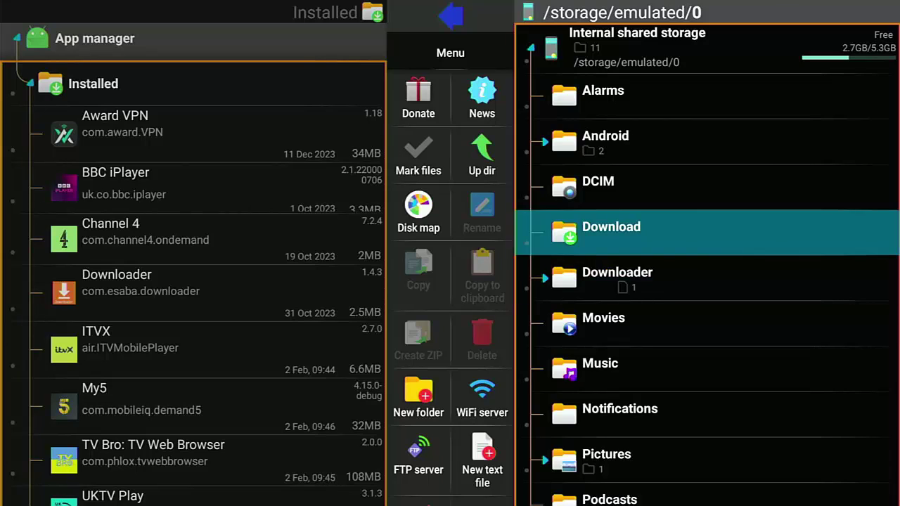
key(Return)
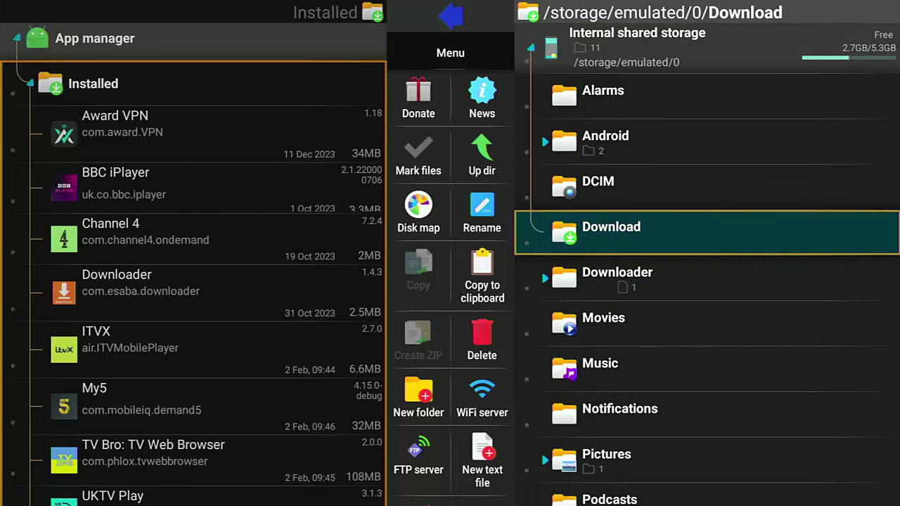
Bring up the actions menu for TV Bro in the left Installed list
key(Left)
key(Left)
key(Left)
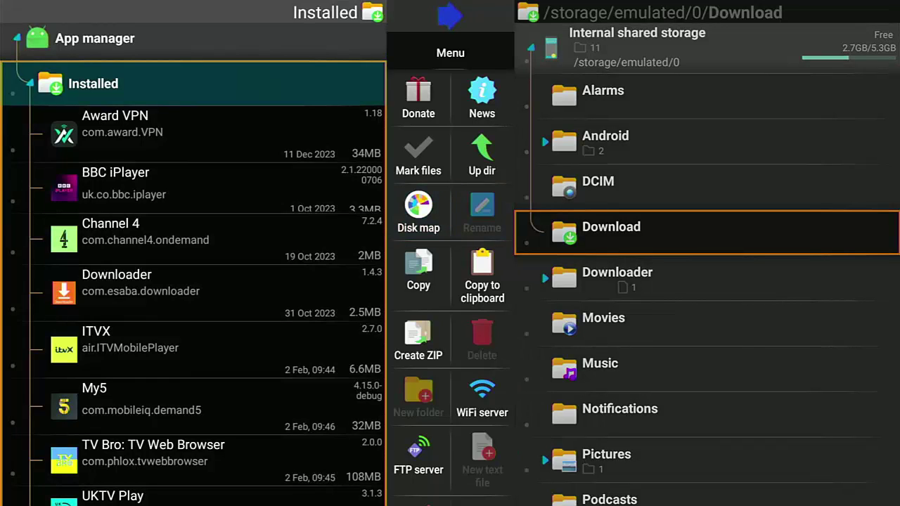
key(Down)
key(Down)
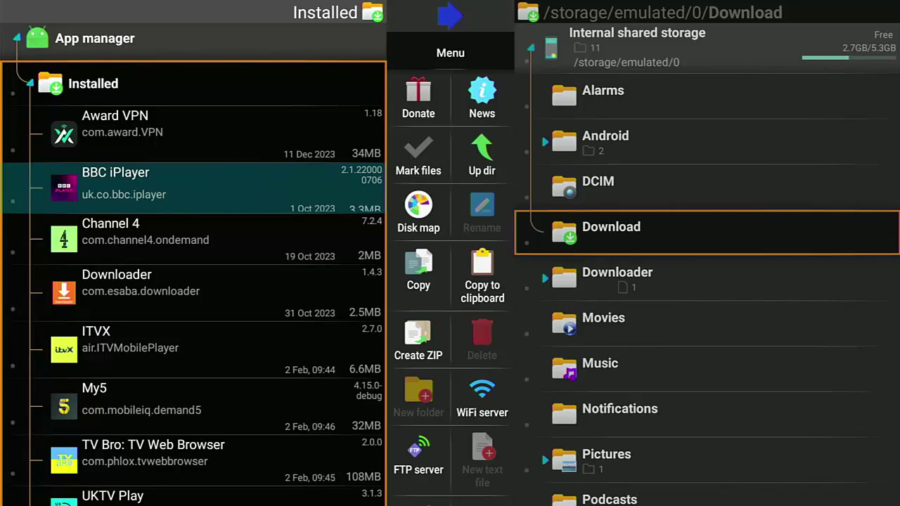
key(Down)
key(Down)
key(Down)
key(Down)
key(Down)
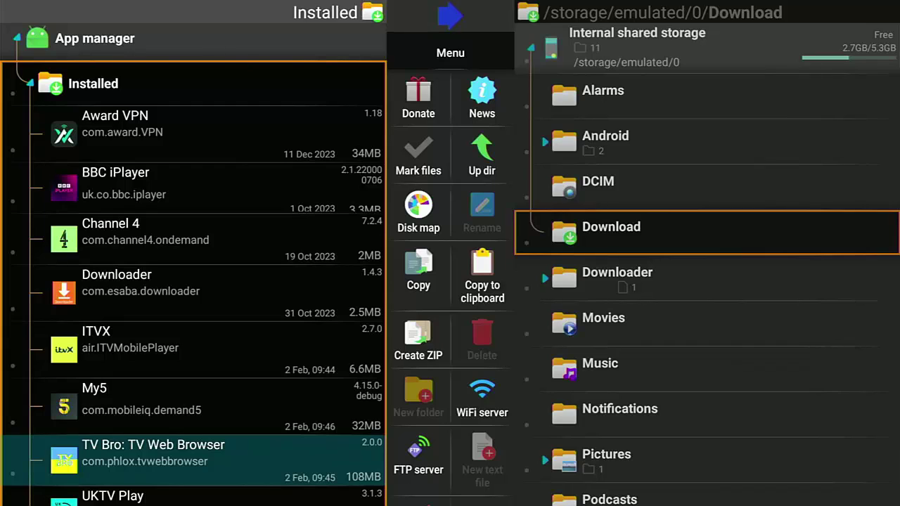
key(Return)
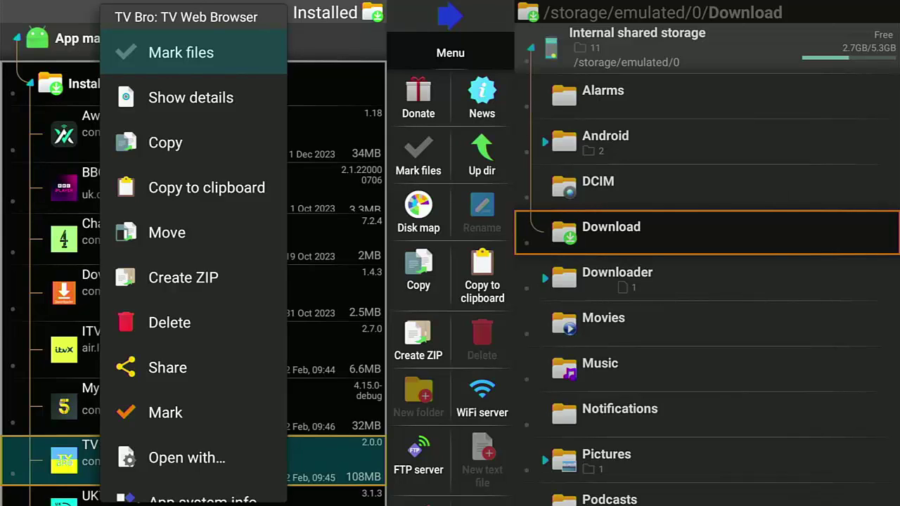
Copy TV Bro as a 108MB APK into Download, then return to the Fire TV Find screen
key(Down)
key(Down)
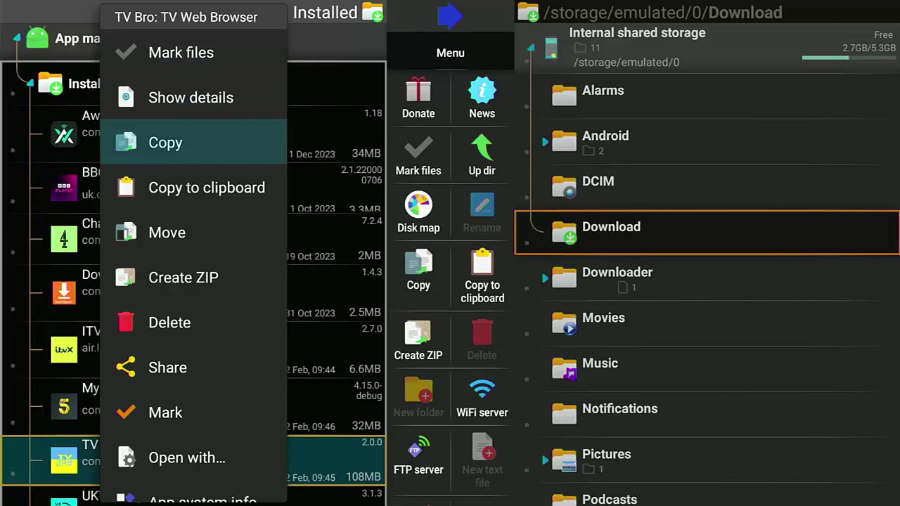
key(Return)
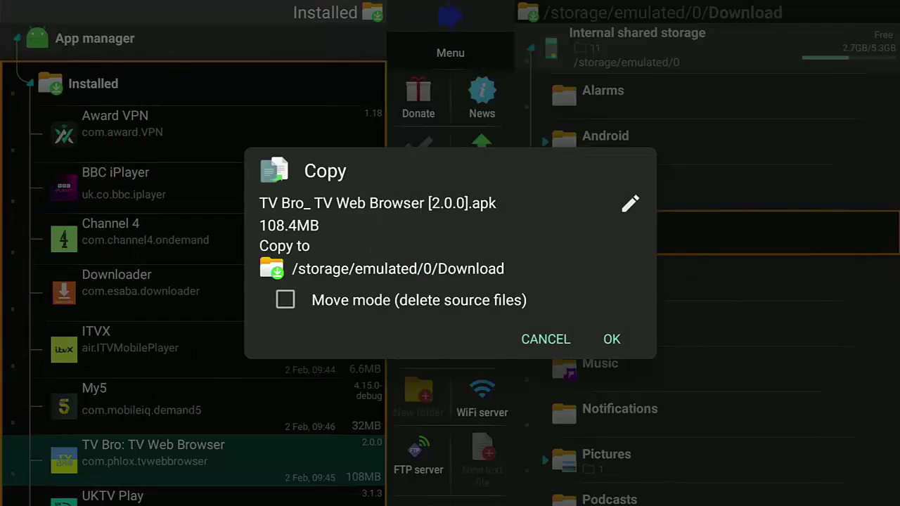
key(Down)
key(Down)
key(Down)
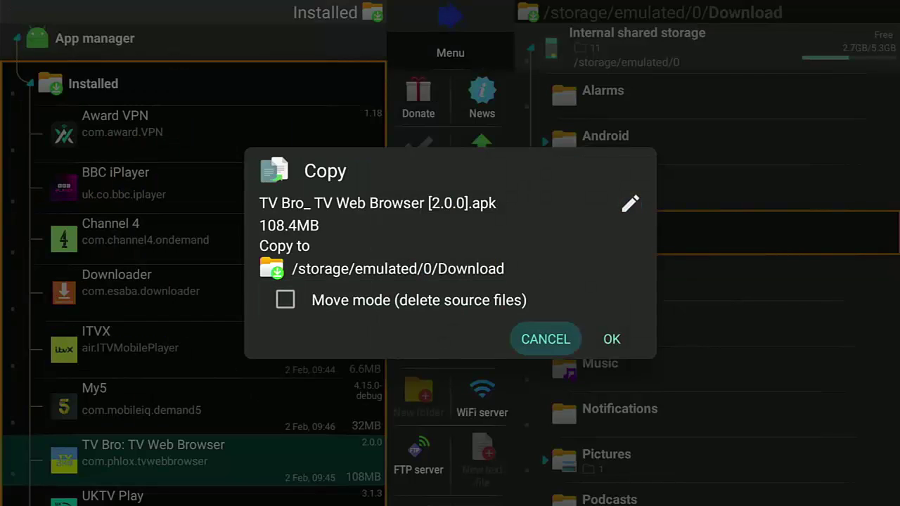
key(Right)
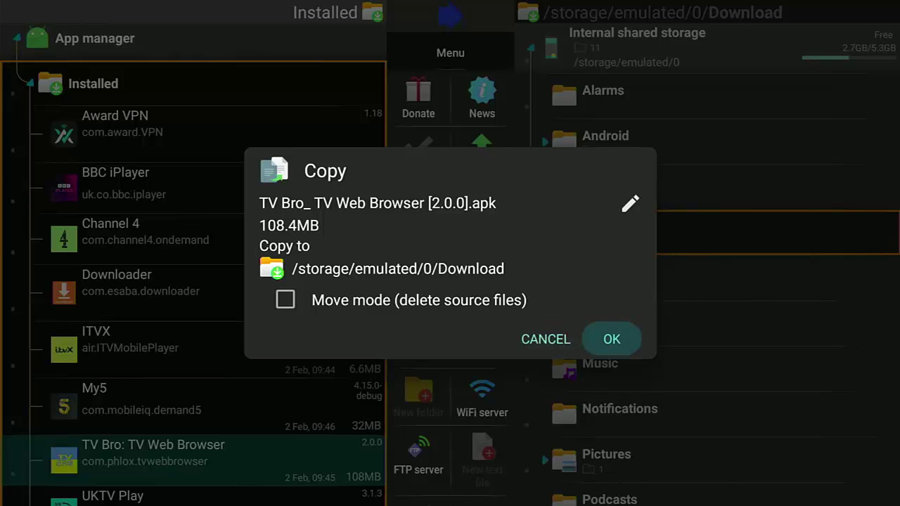
key(Return)
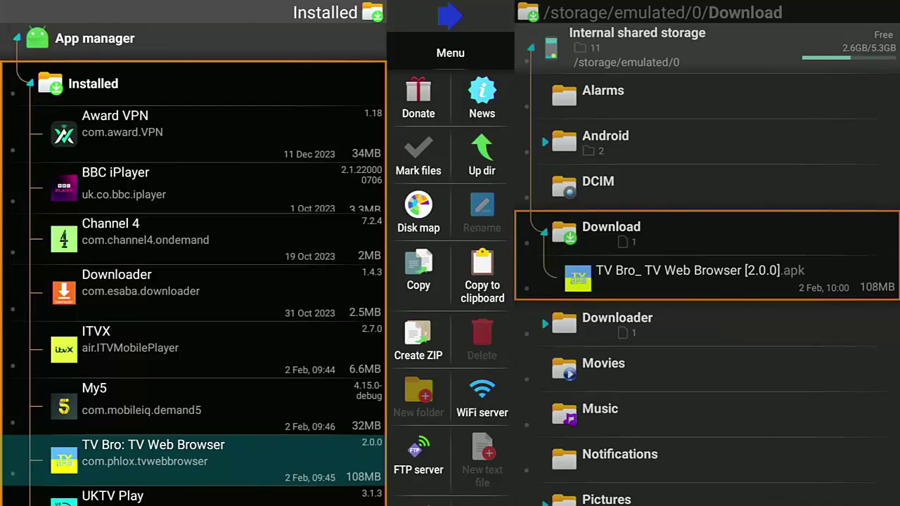
key(Home)
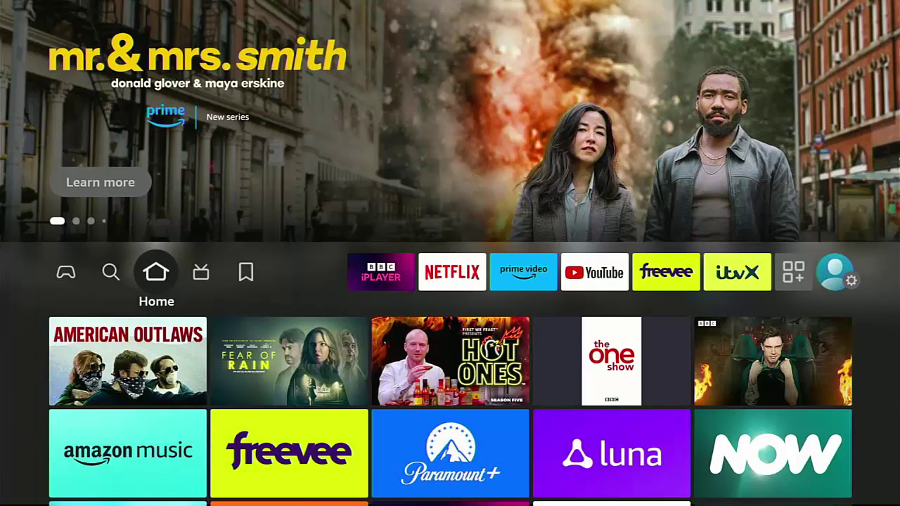
key(Left)
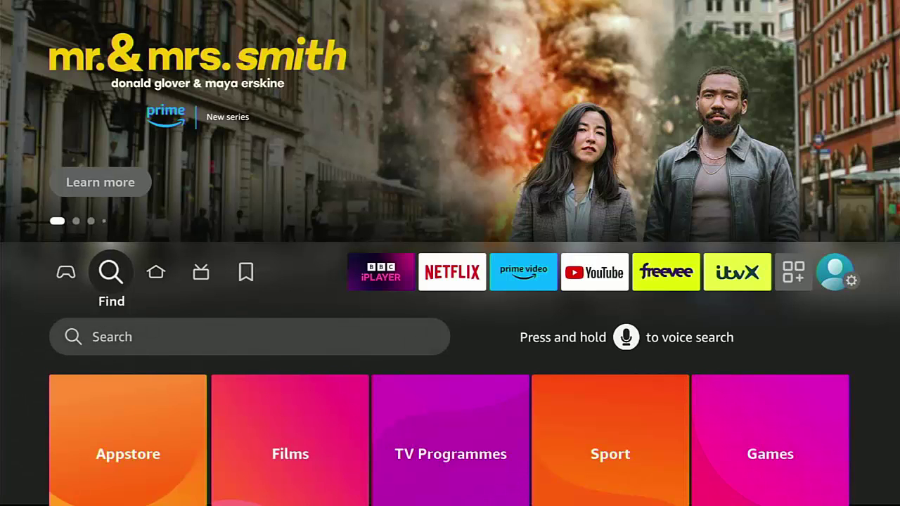
Spell 'Send' in Fire TV search and choose the 'Send Files To Tv' suggestion
key(Down)
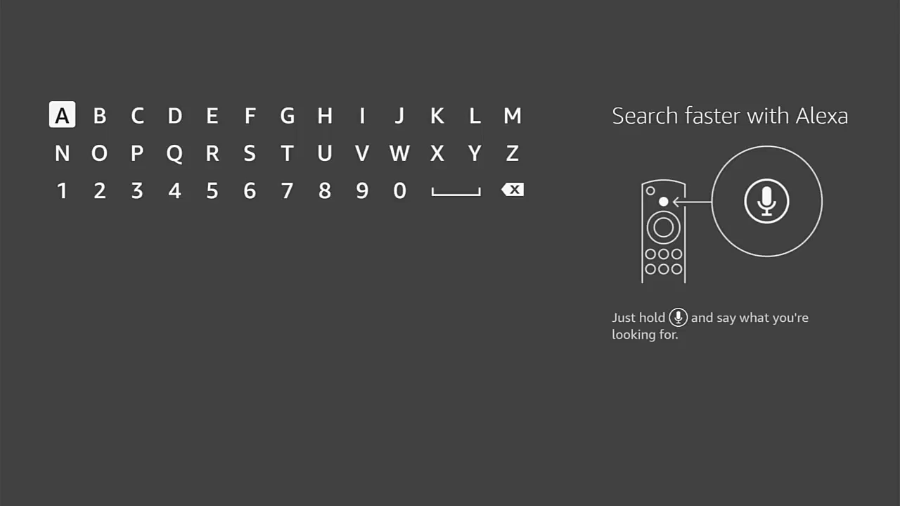
key(Right)
key(Right)
key(Down)
key(Right)
key(Right)
key(Right)
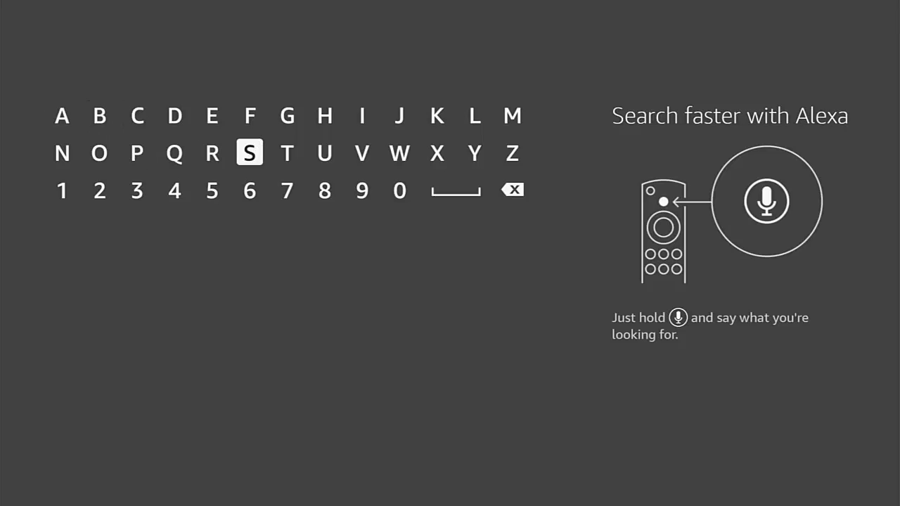
key(Return)
key(Up)
key(Left)
key(Return)
key(Down)
key(Right)
key(Right)
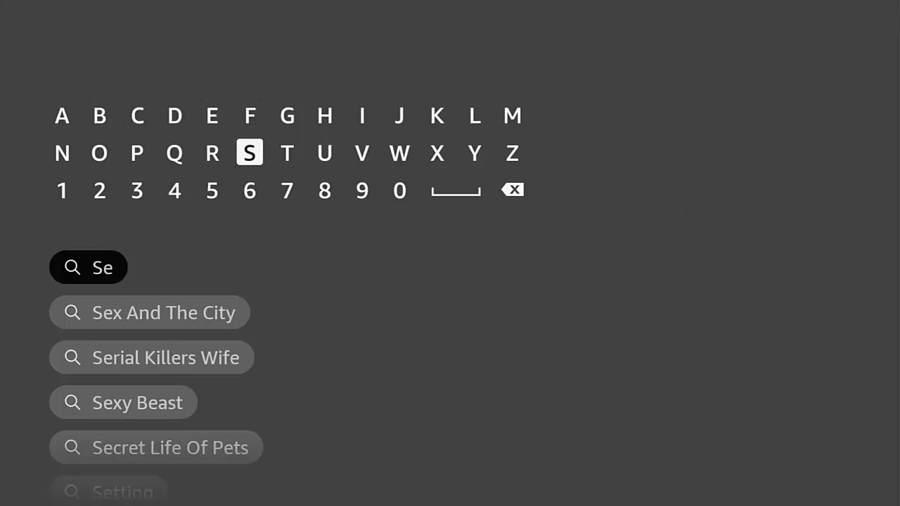
key(Left)
key(Left)
key(Left)
key(Left)
key(Left)
key(Left)
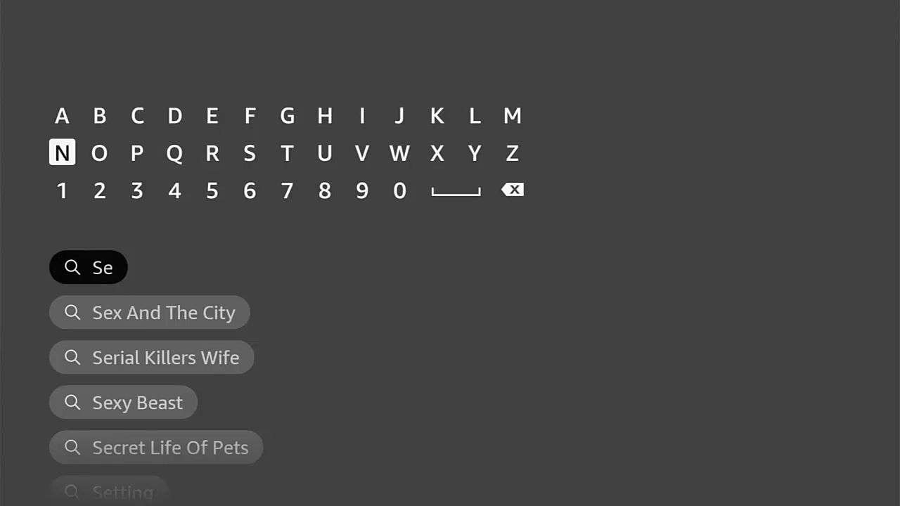
key(Return)
key(Up)
key(Right)
key(Right)
key(Right)
key(Return)
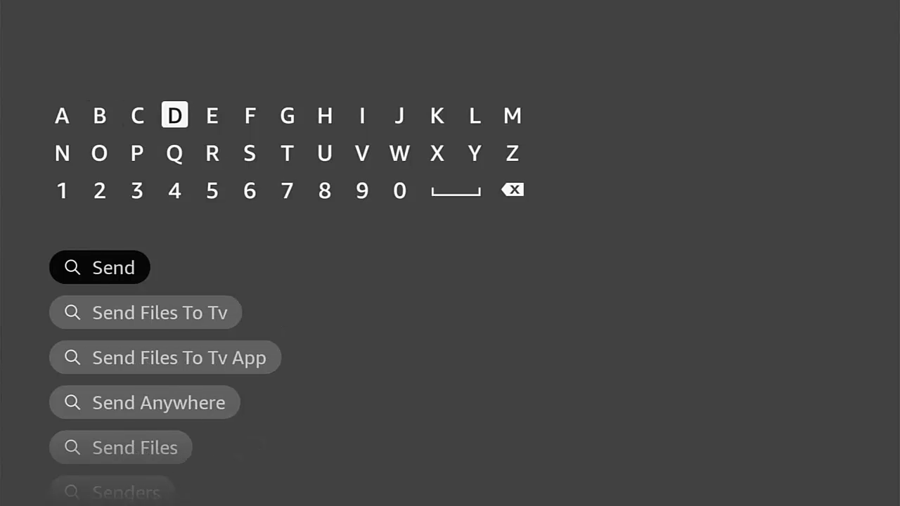
key(Down)
key(Down)
key(Down)
key(Down)
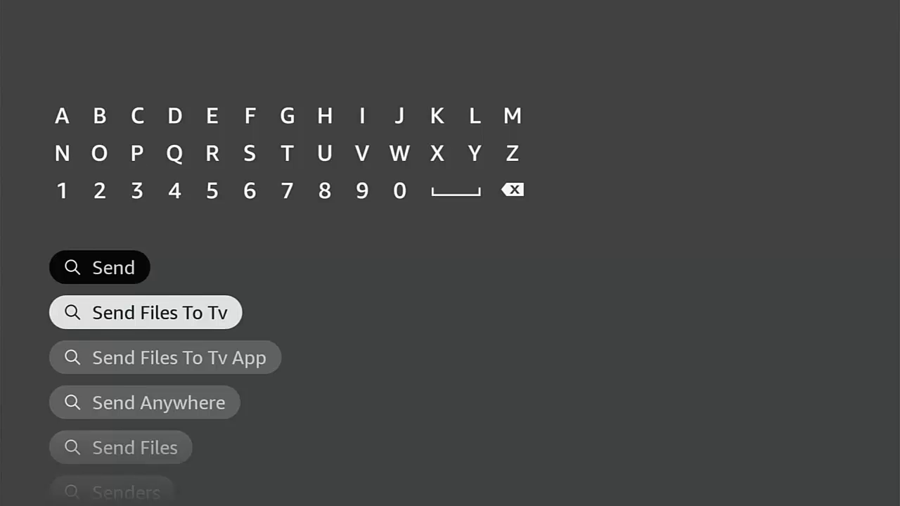
key(Return)
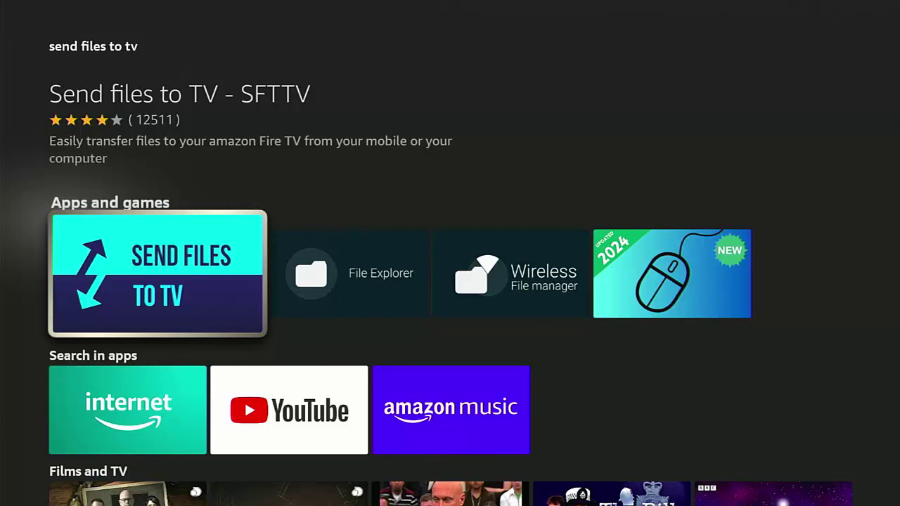
Download Send files to TV - SFTTV from its store listing and launch it
key(Return)
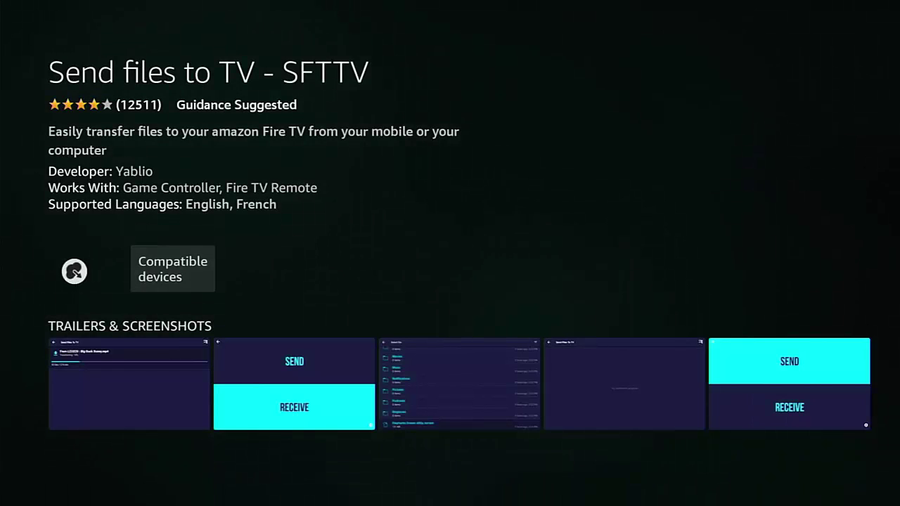
key(Return)
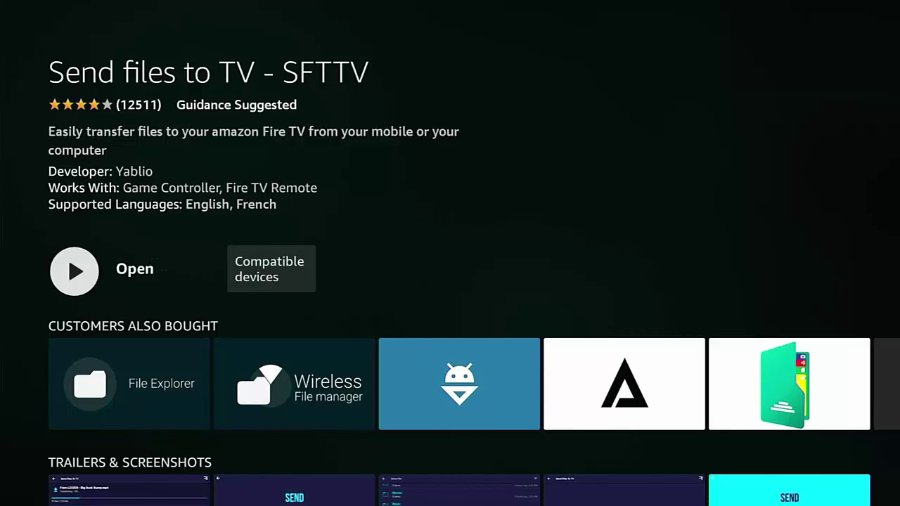
key(Return)
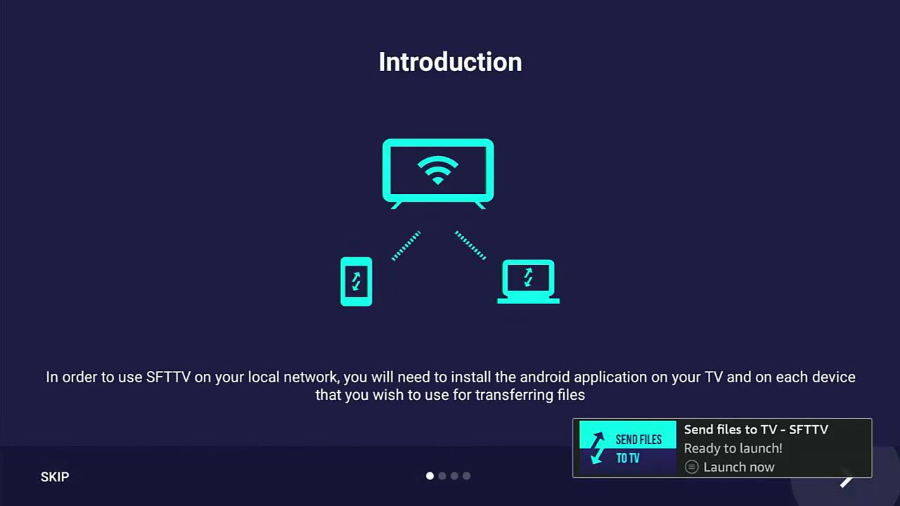
Finish the SFTTV introduction, allow file access, then go to the Google TV search screen
key(Right)
key(Right)
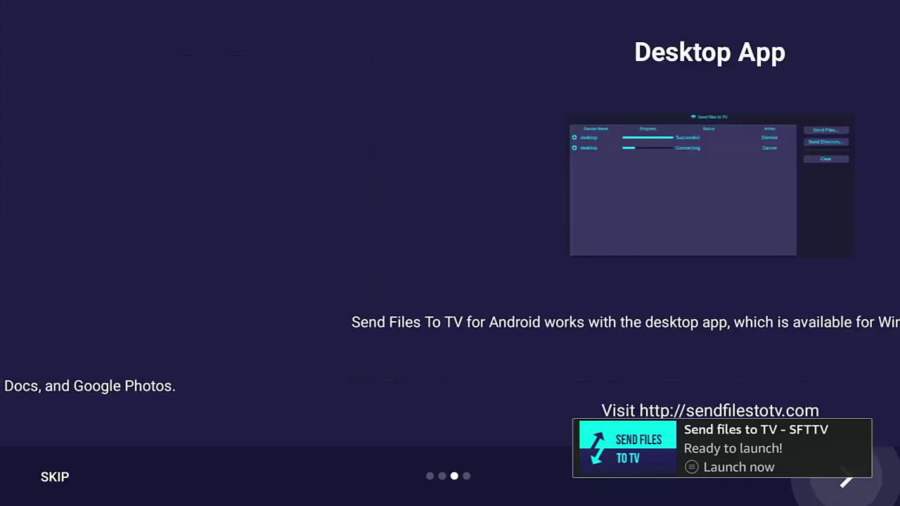
key(Right)
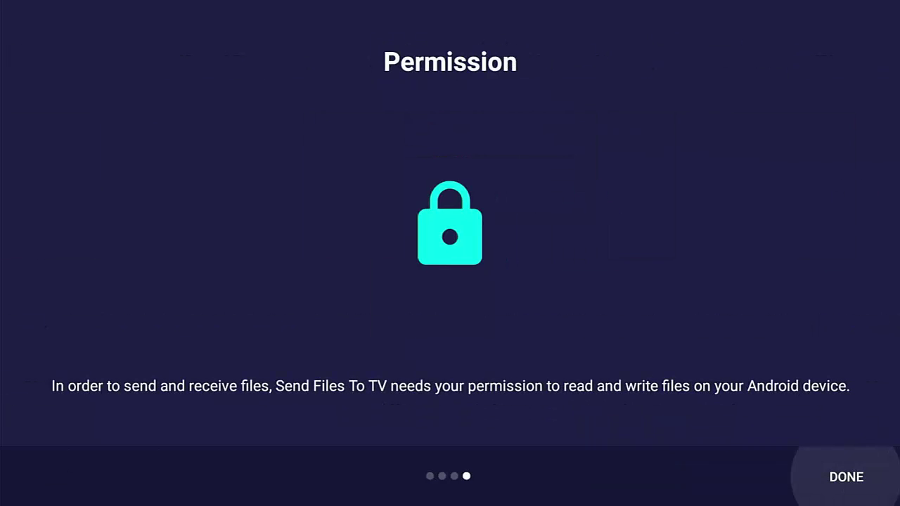
key(Return)
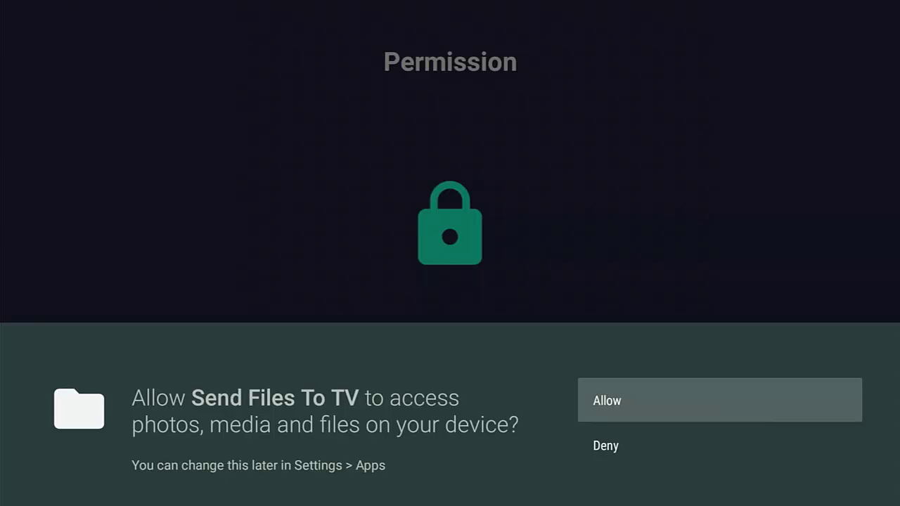
key(Return)
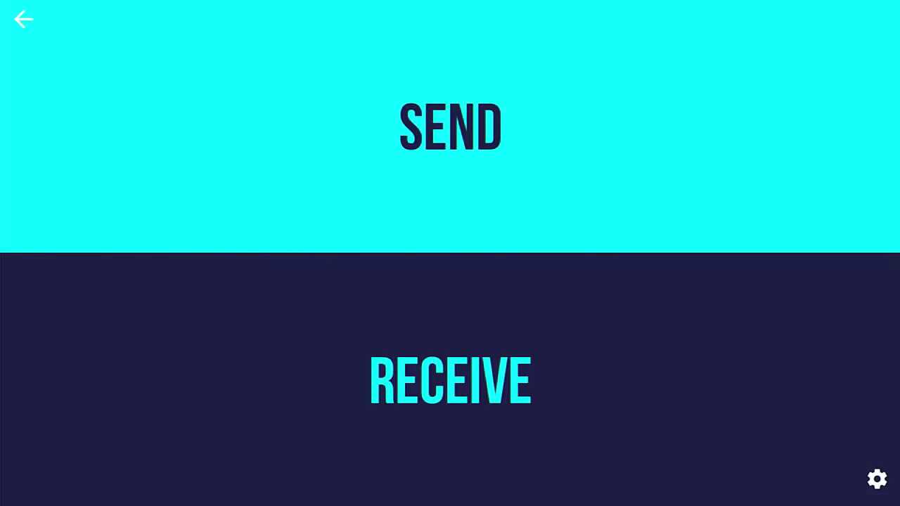
key(Escape)
key(Right)
key(Right)
key(Right)
key(Right)
key(Right)
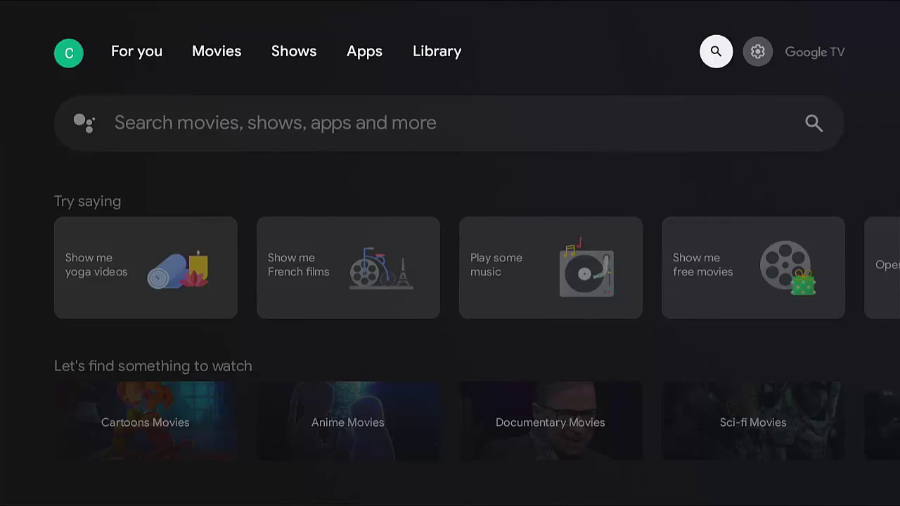
Search Google TV for 'send files' using the on-screen keyboard
key(Down)
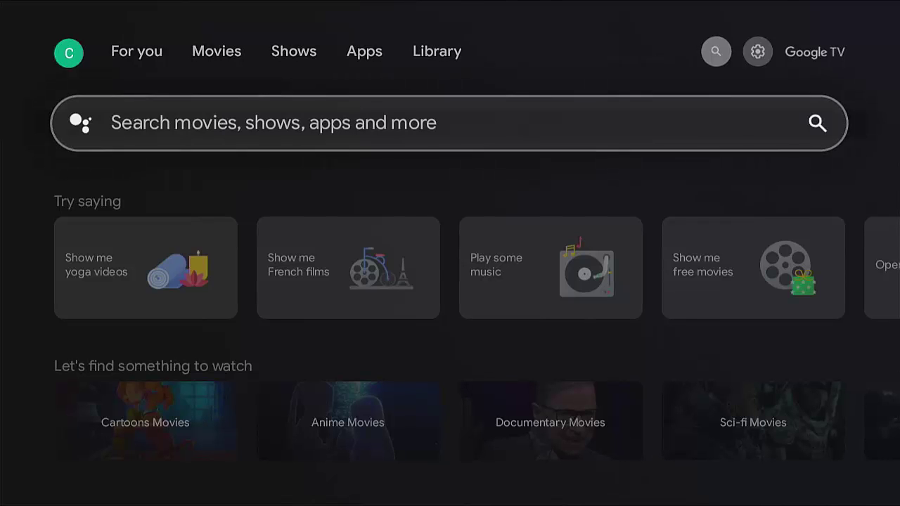
key(Return)
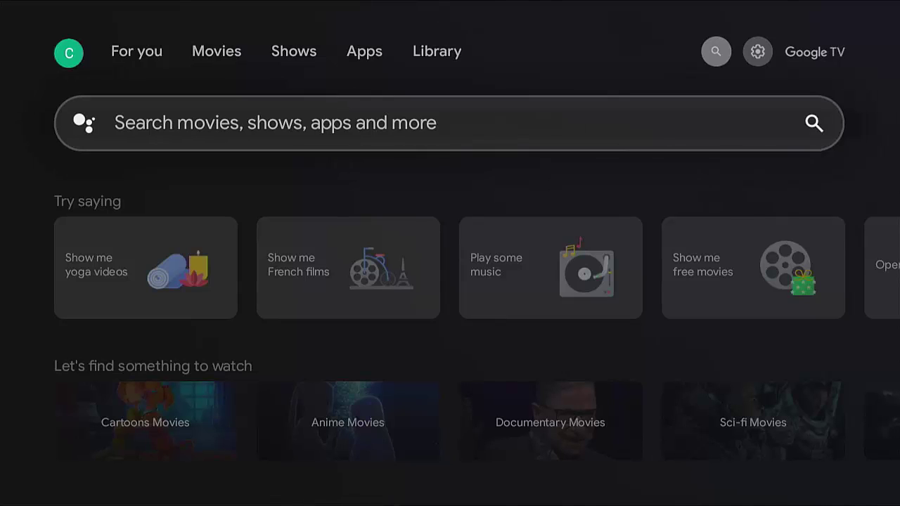
key(Right)
key(Down)
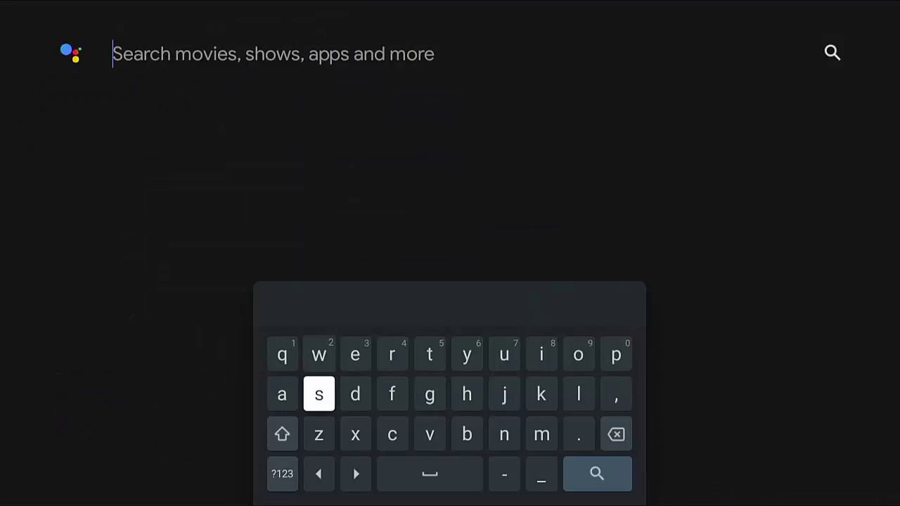
key(Return)
key(Up)
key(Right)
key(Return)
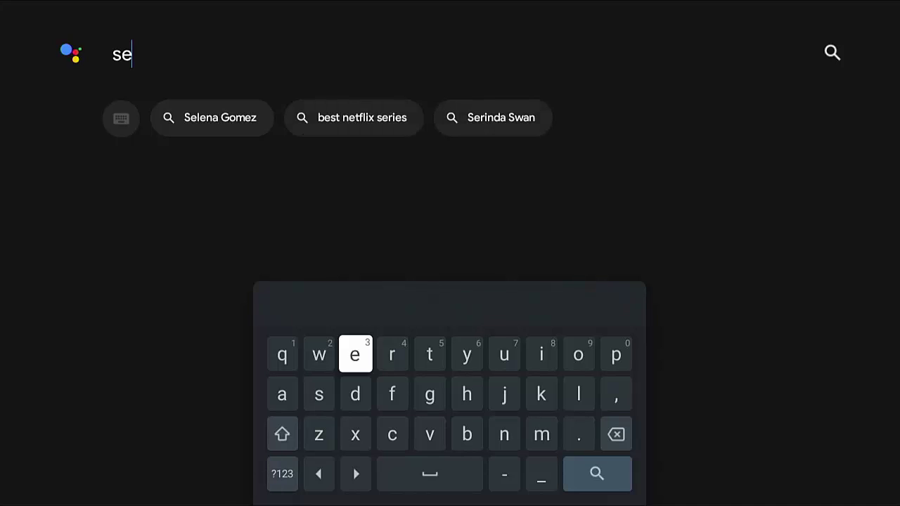
key(Down)
key(Down)
key(Right)
key(Right)
key(Right)
key(Right)
key(Return)
key(Up)
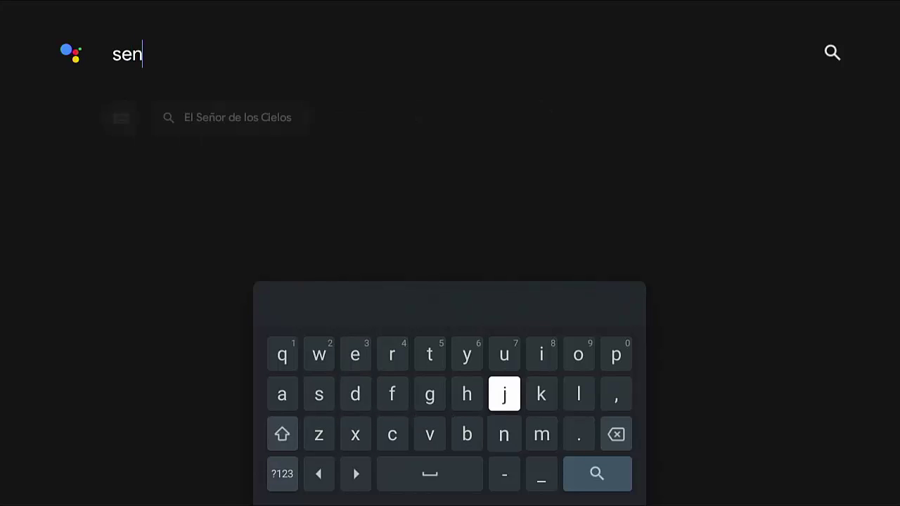
key(Left)
key(Left)
key(Left)
key(Left)
key(Return)
key(Down)
key(Down)
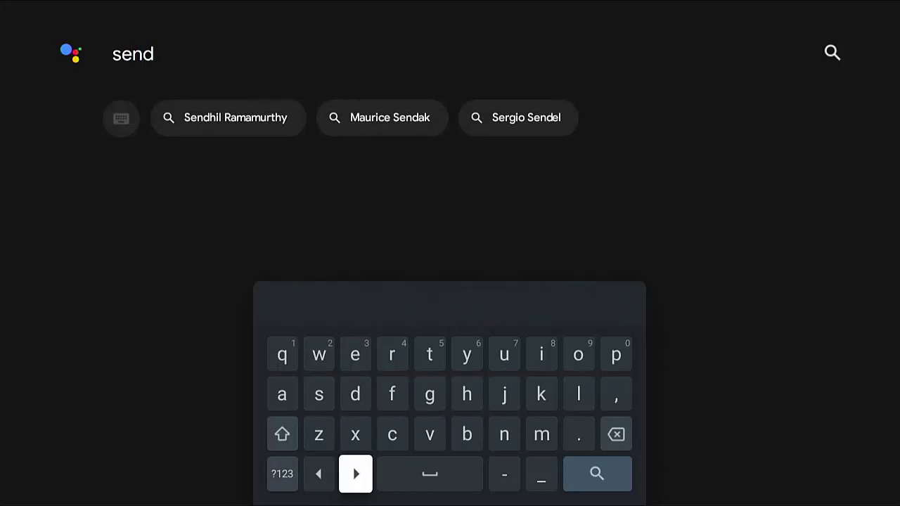
key(Right)
key(Return)
key(Up)
key(Up)
key(Left)
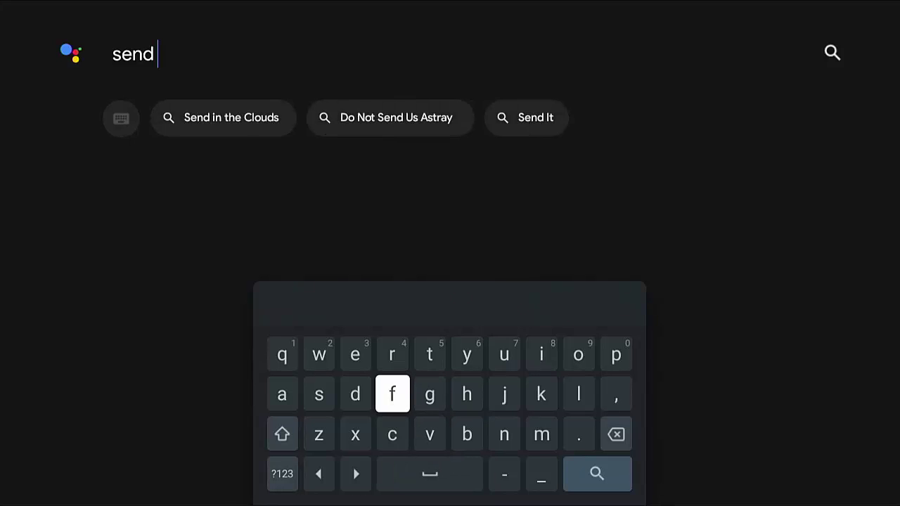
key(Return)
key(Up)
key(Right)
key(Right)
key(Right)
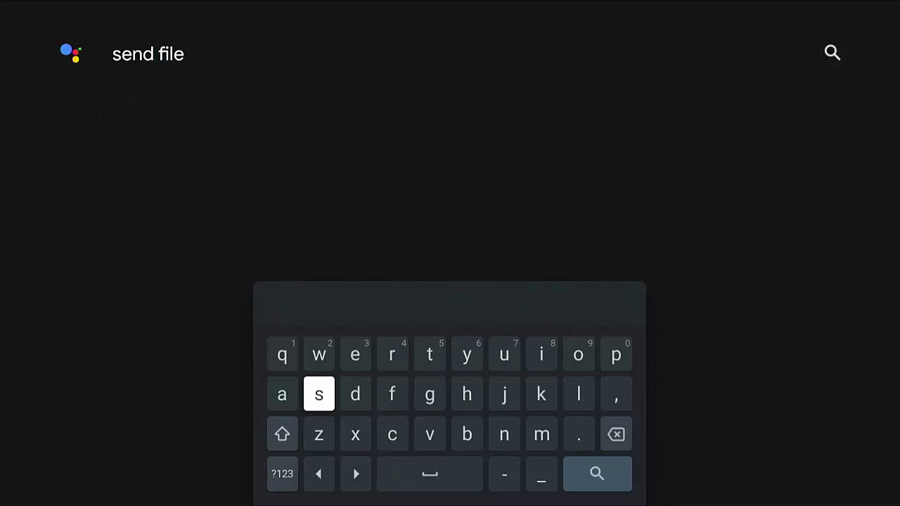
key(Return)
key(Down)
key(Down)
key(Right)
key(Right)
key(Right)
key(Right)
key(Right)
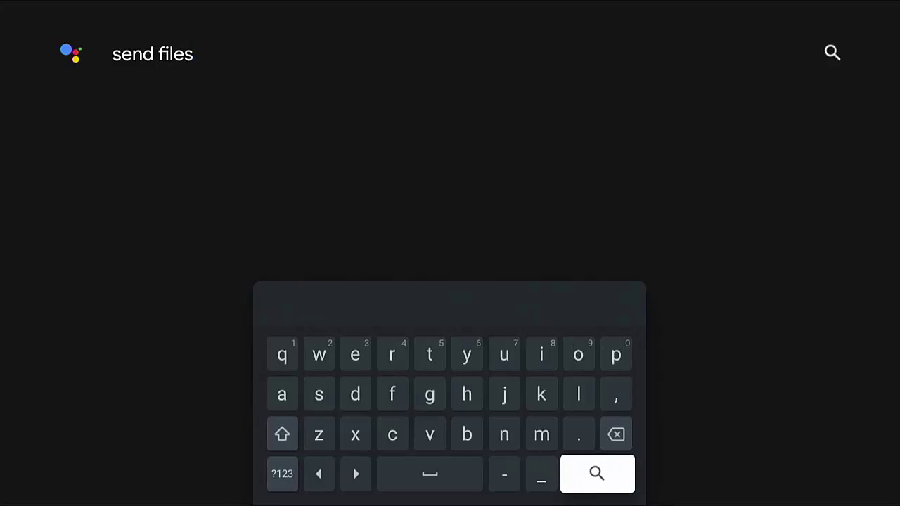
key(Return)
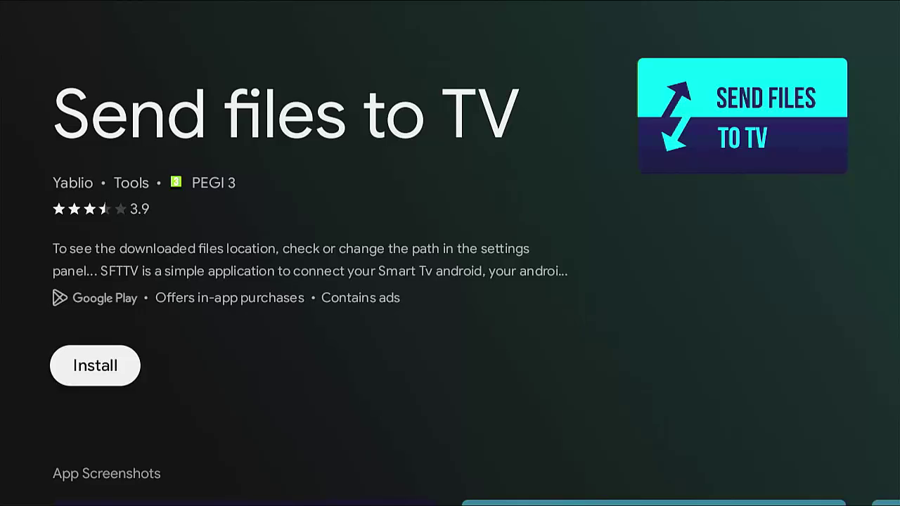
Install Send files to TV from its listing and launch it
key(Return)
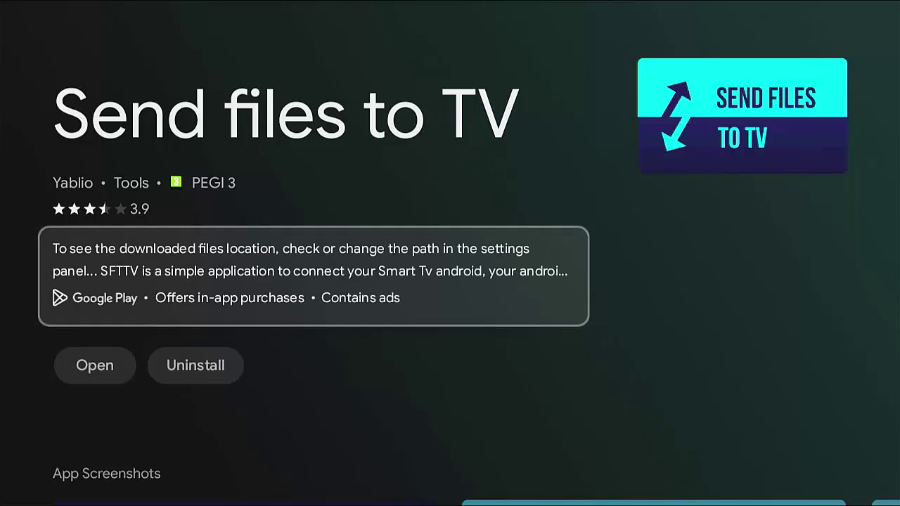
key(Down)
key(Return)
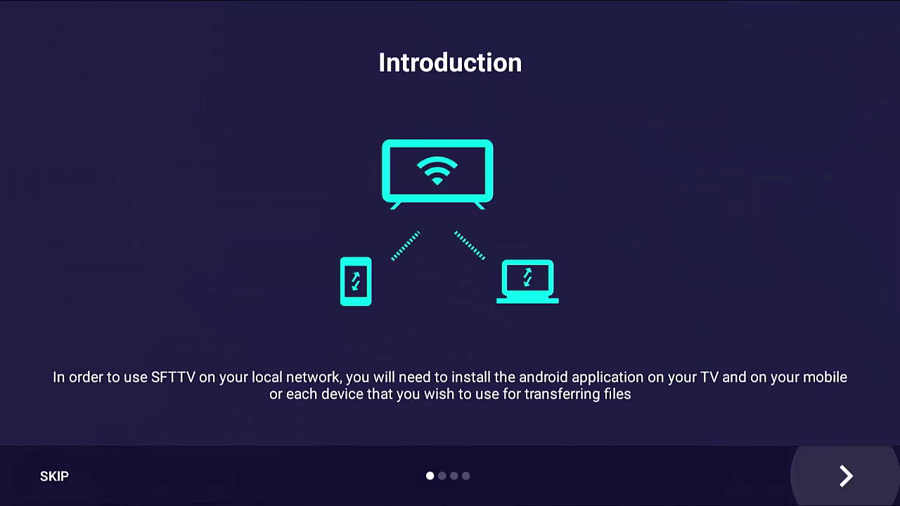
Complete the Send Files to TV introduction and allow access to photos and media
key(Return)
key(Return)
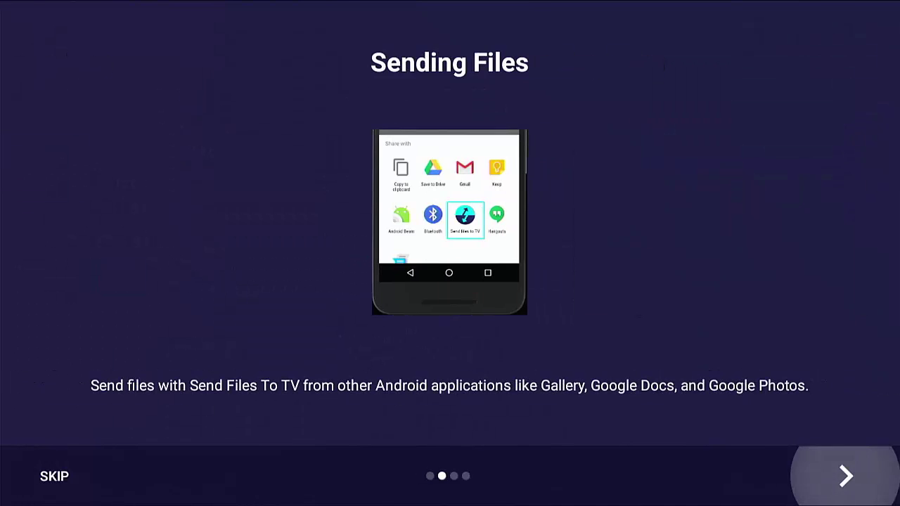
key(Return)
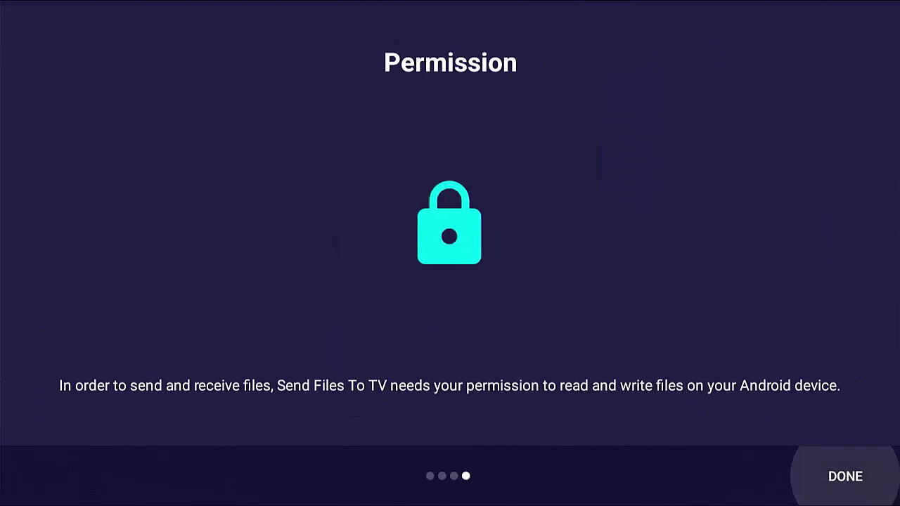
key(Return)
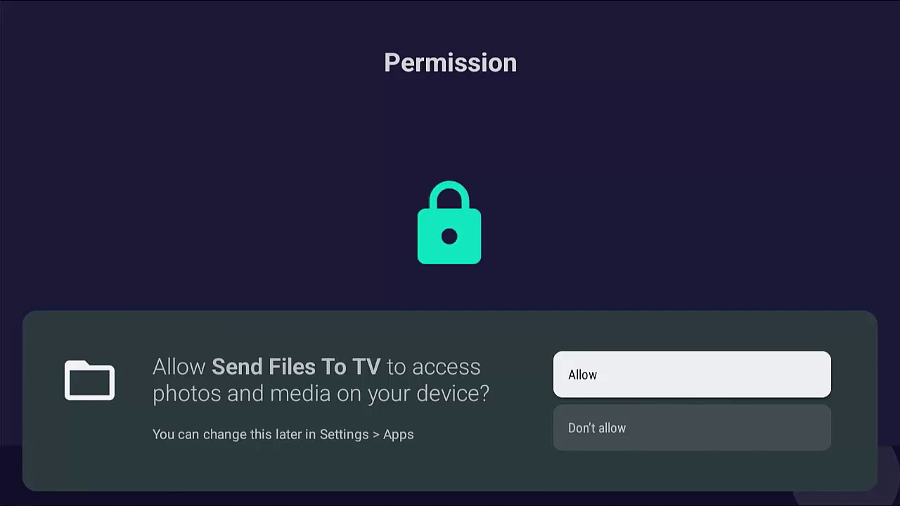
key(Return)
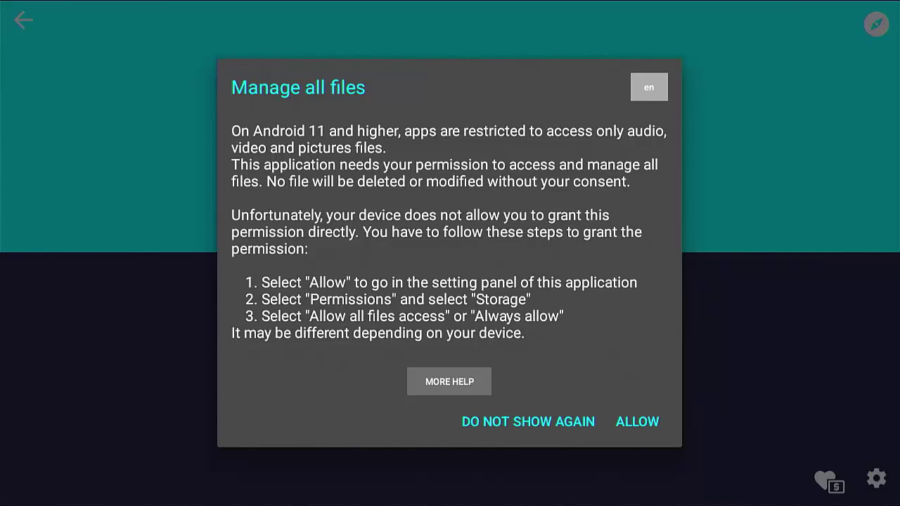
Set Send Files To TV's Files and media permission to Allow management of all files, then return
key(Down)
key(Down)
key(Down)
key(Right)
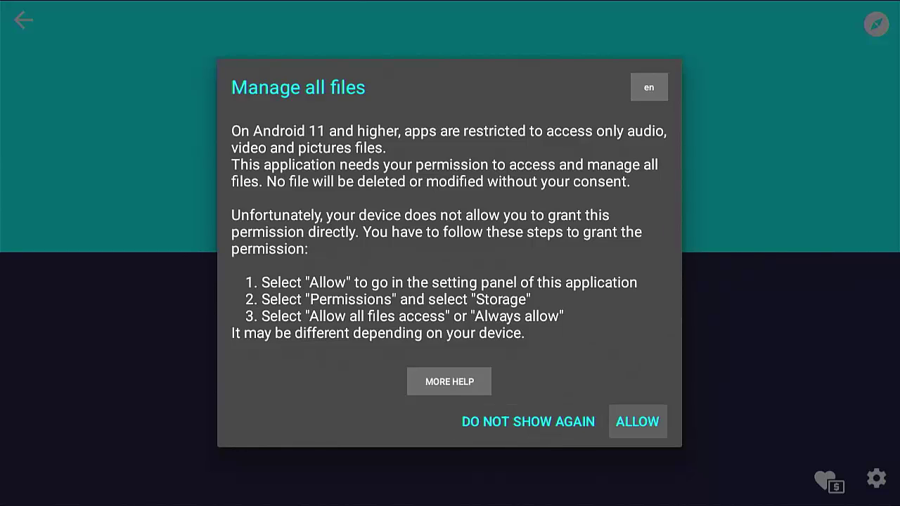
key(Return)
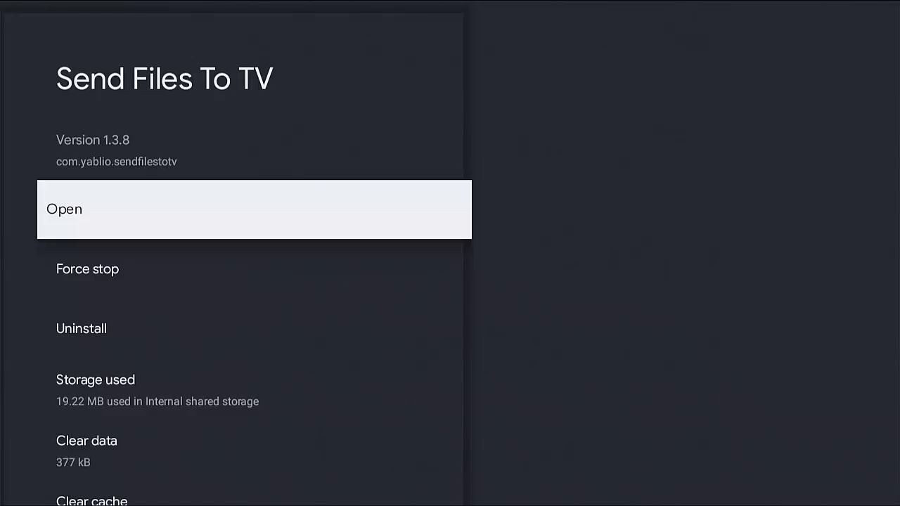
key(Down)
key(Down)
key(Down)
key(Down)
key(Down)
key(Down)
key(Down)
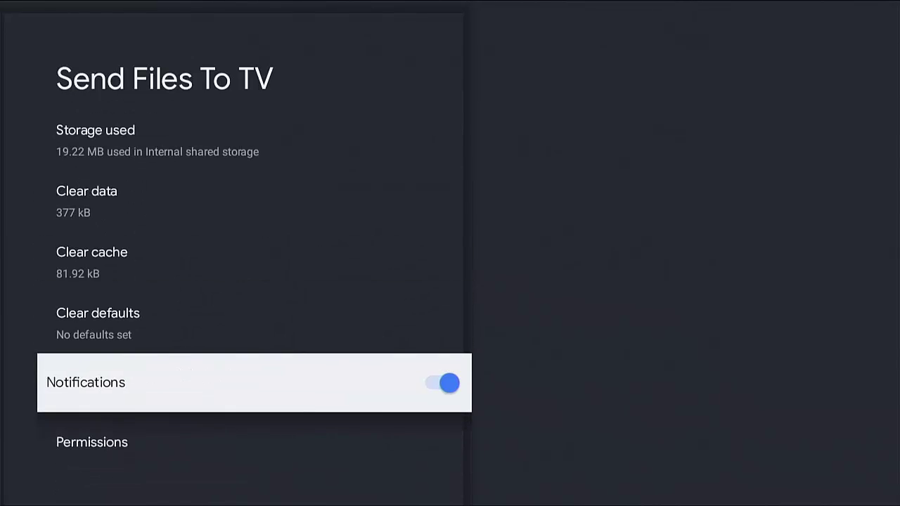
key(Down)
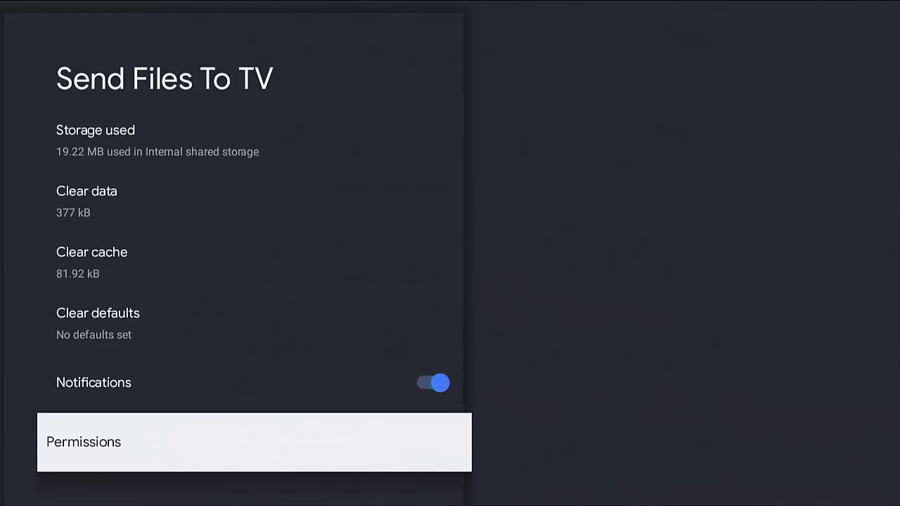
key(Return)
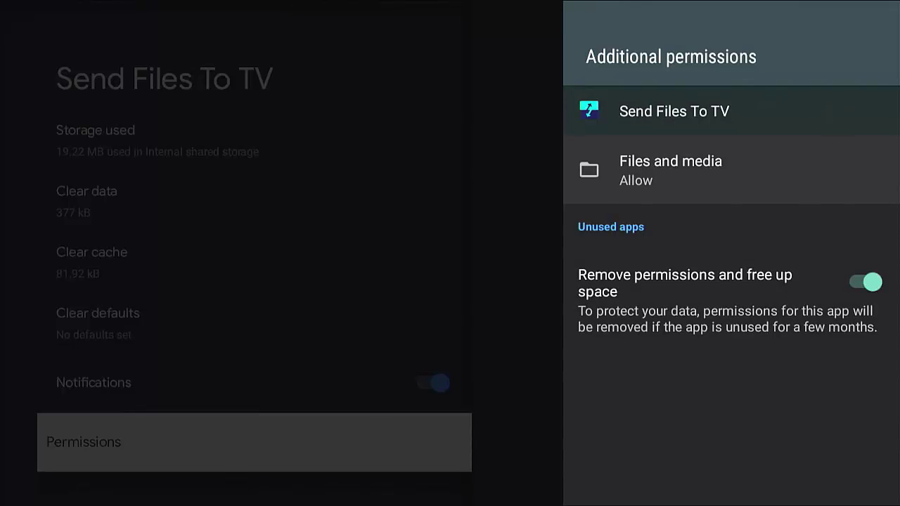
key(Return)
key(Up)
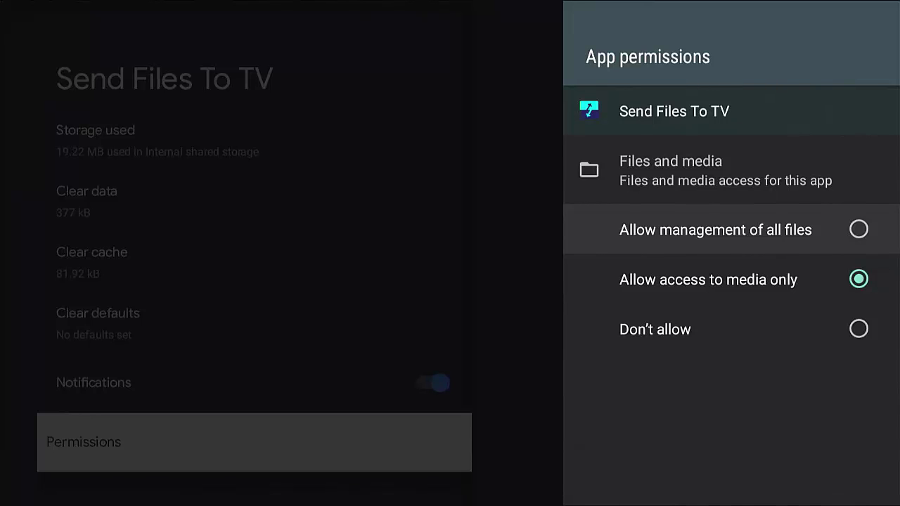
key(Return)
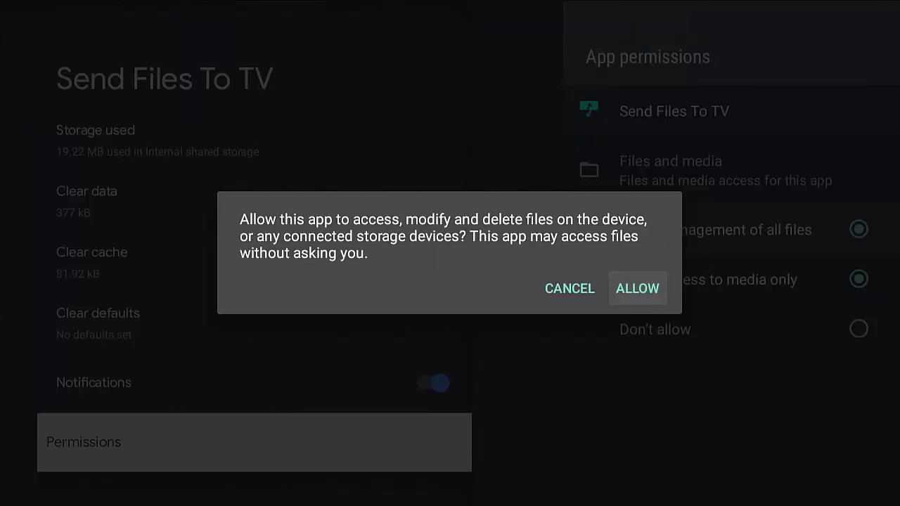
key(Return)
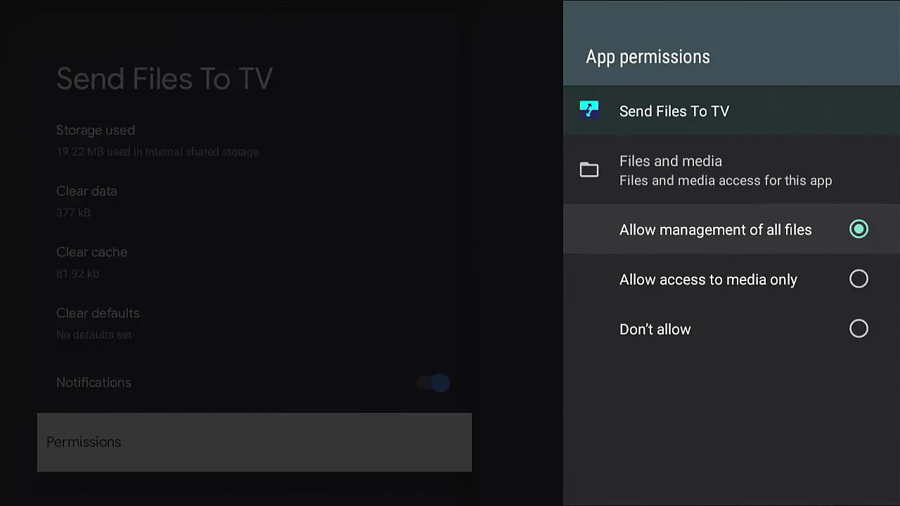
key(Escape)
key(Escape)
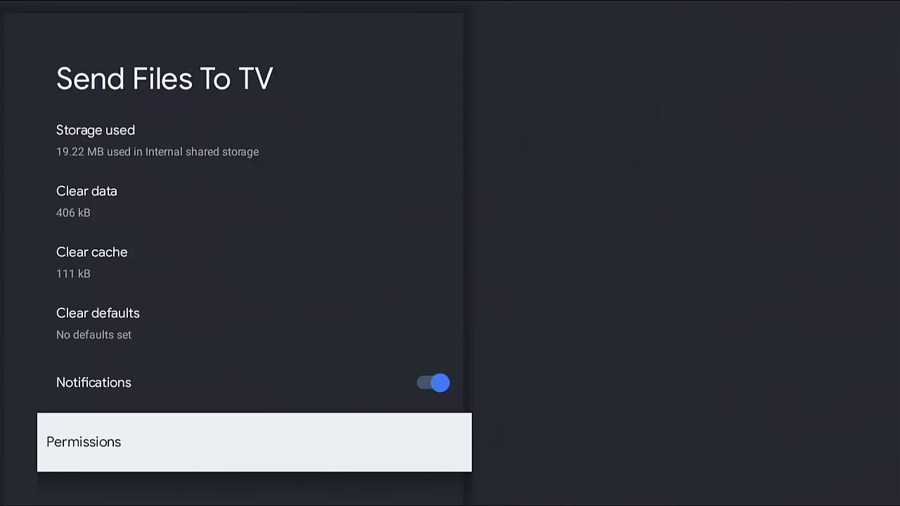
key(Escape)
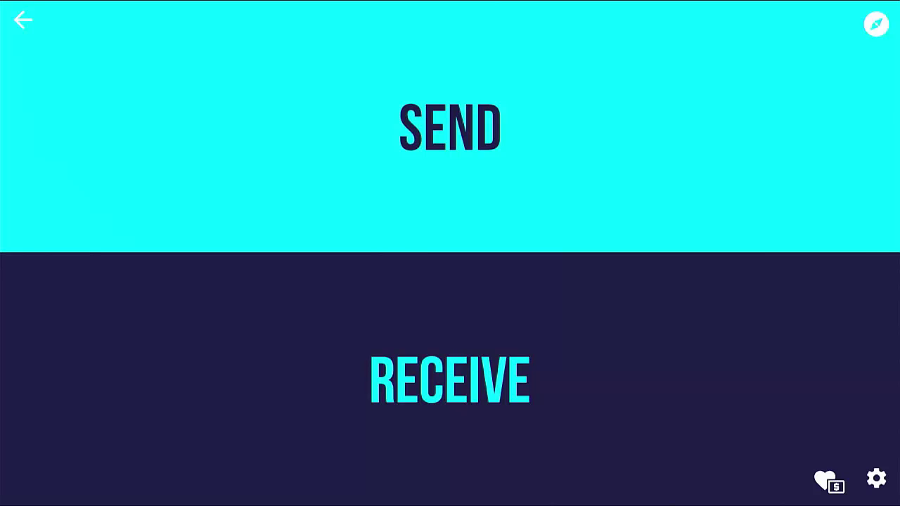
Switch Send Files To TV on the Google TV to RECEIVE mode
key(Down)
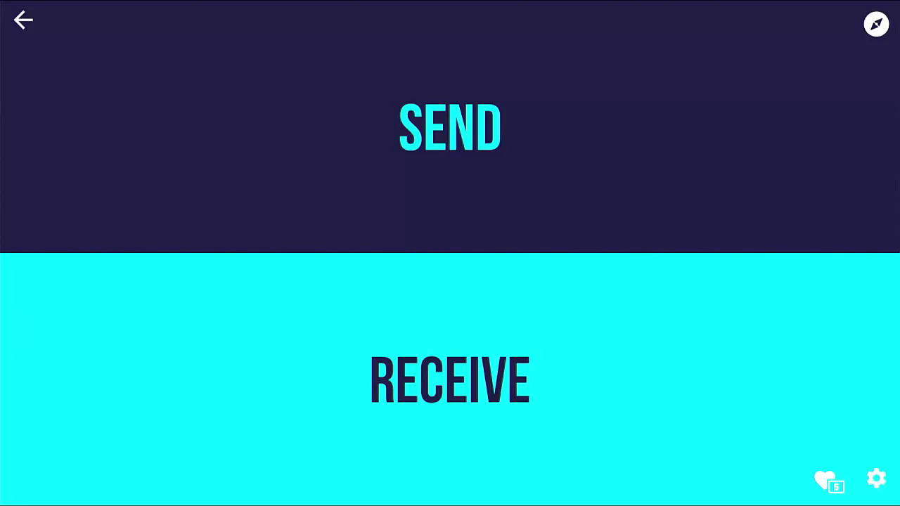
key(Return)
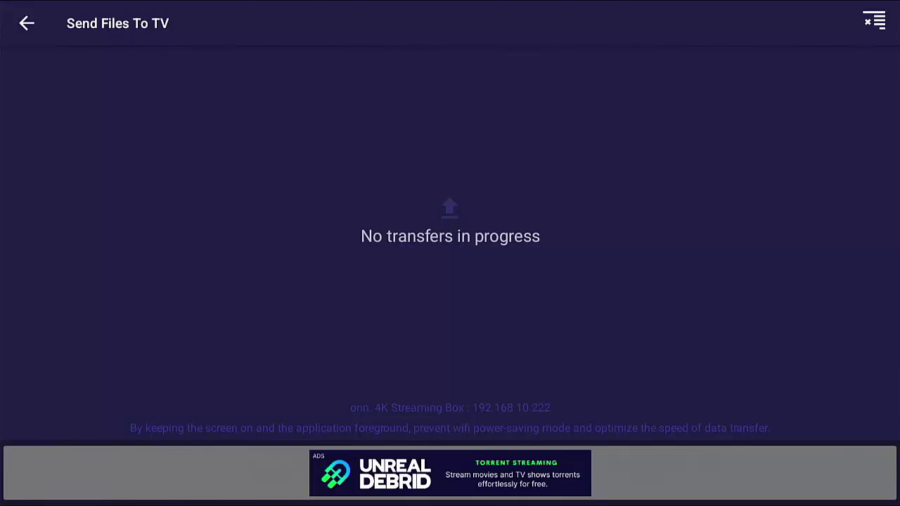
key(Escape)
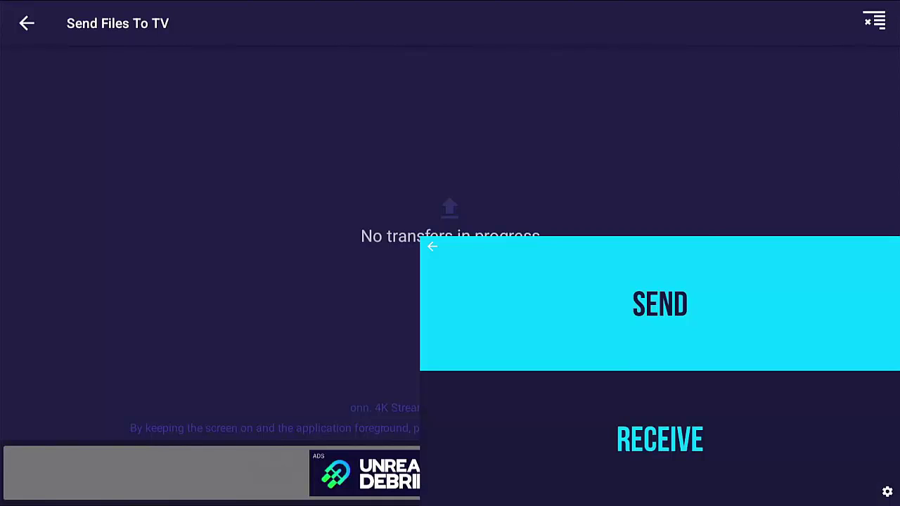
Launch Send Files To TV from the Fire TV home's Recently used apps row
key(Down)
key(Up)
key(Home)
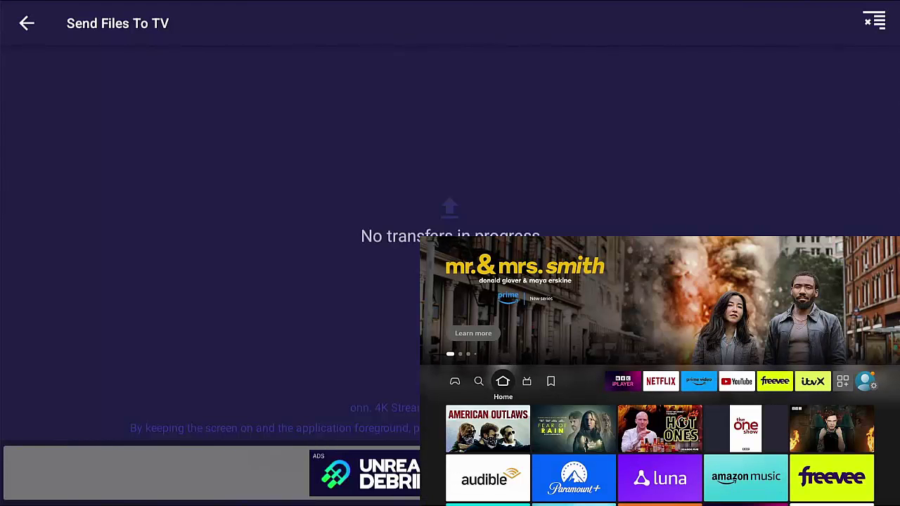
key(Down)
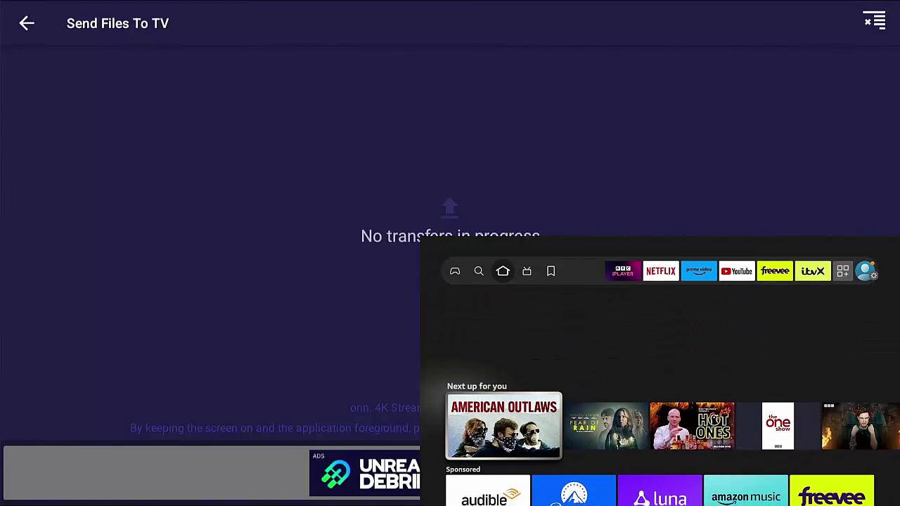
key(Down)
key(Down)
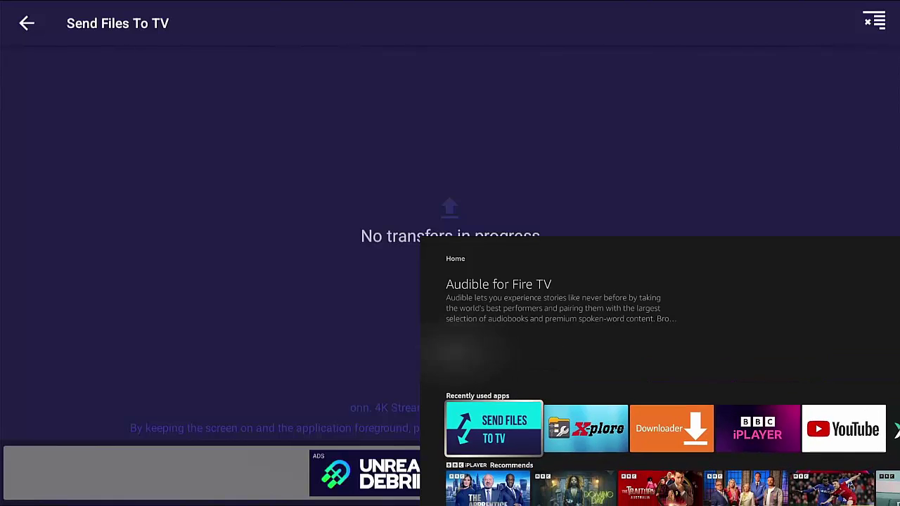
key(Return)
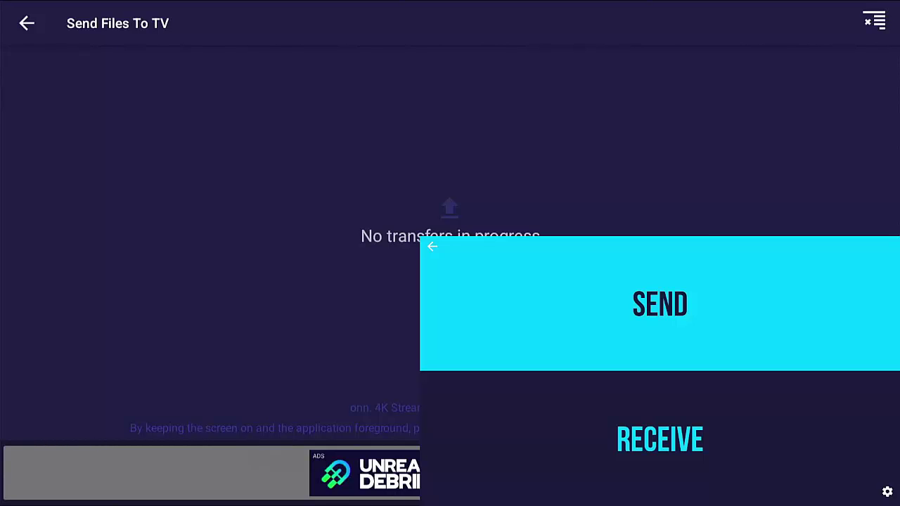
Send the TV Bro apk from the Download folder to the onn. 4K Streaming Box (114 MB)
key(Return)
key(Down)
key(Down)
key(Down)
key(Return)
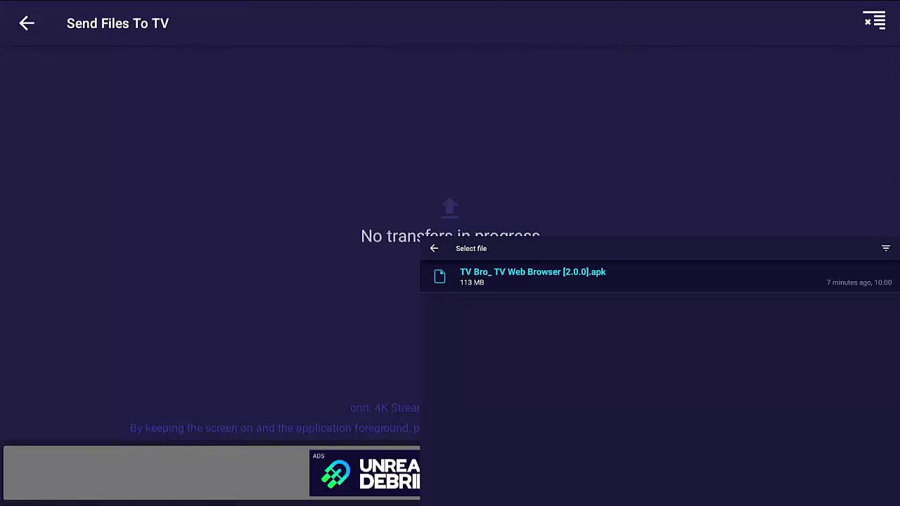
key(Return)
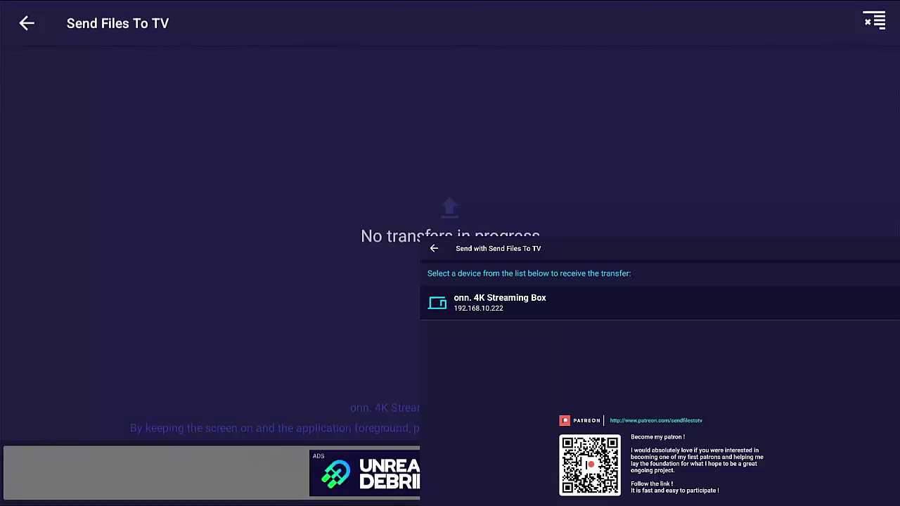
key(Return)
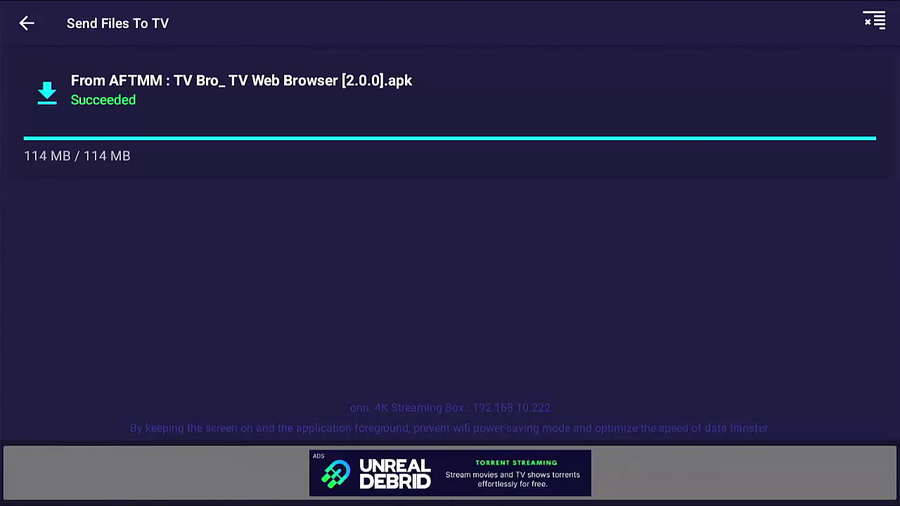
Choose Open on the received TV Bro apk, bringing up the unknown-apps security notice
key(Down)
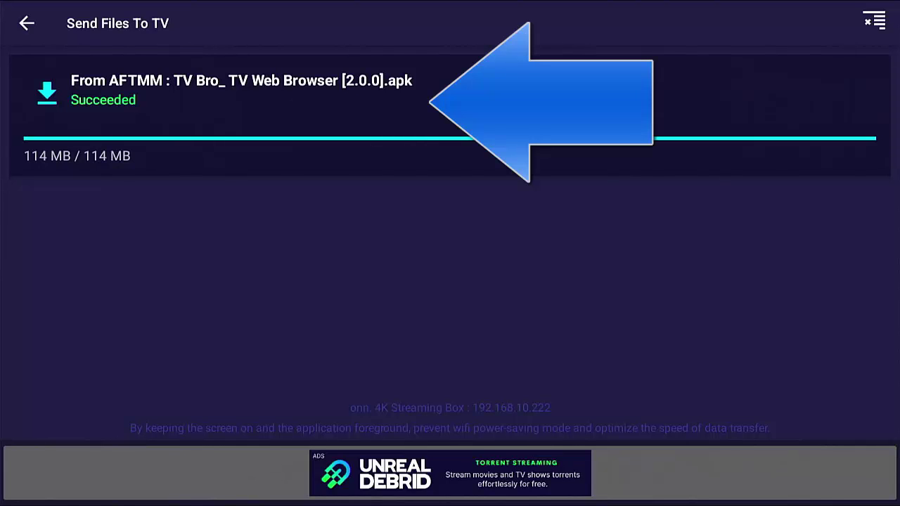
key(Return)
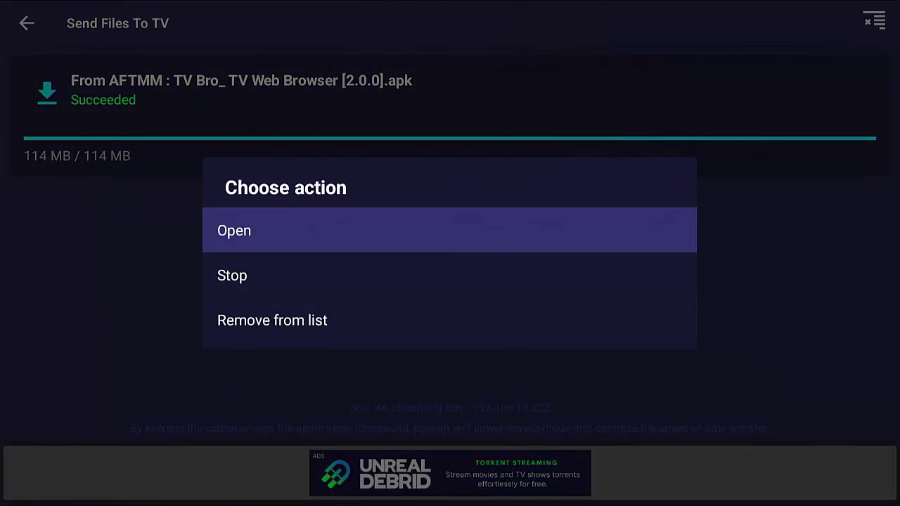
key(Return)
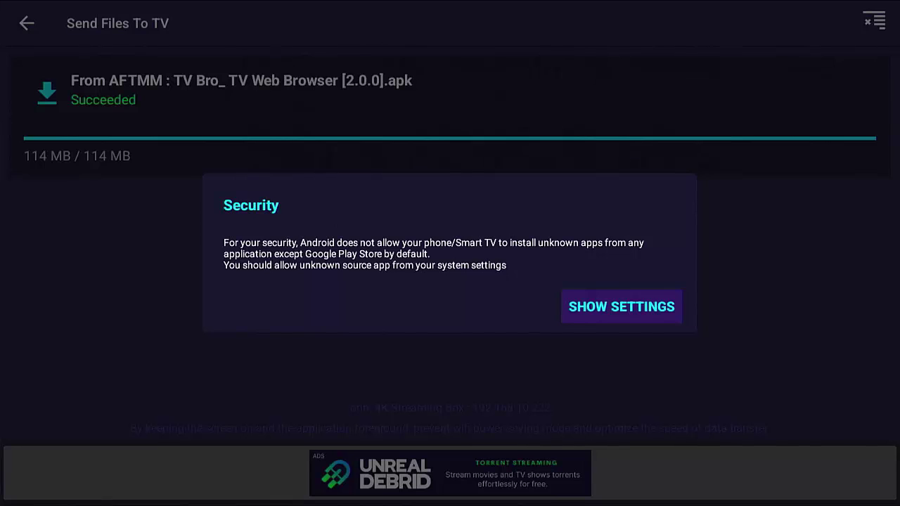
Turn on Install unknown apps for Send Files To TV and return to the received apk
key(Return)
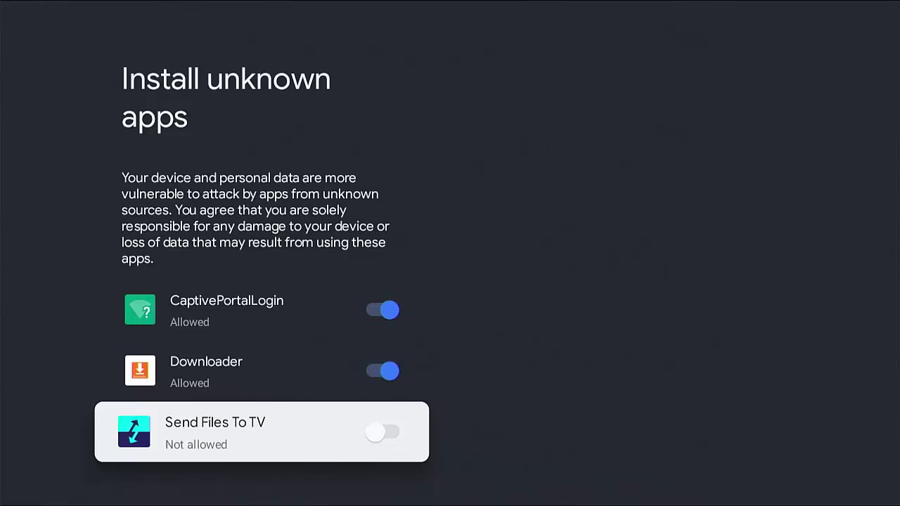
key(Return)
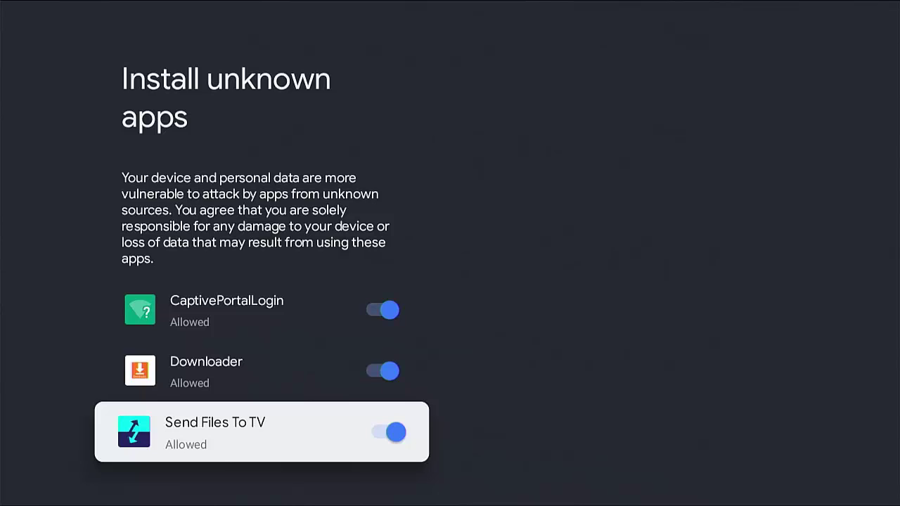
key(Escape)
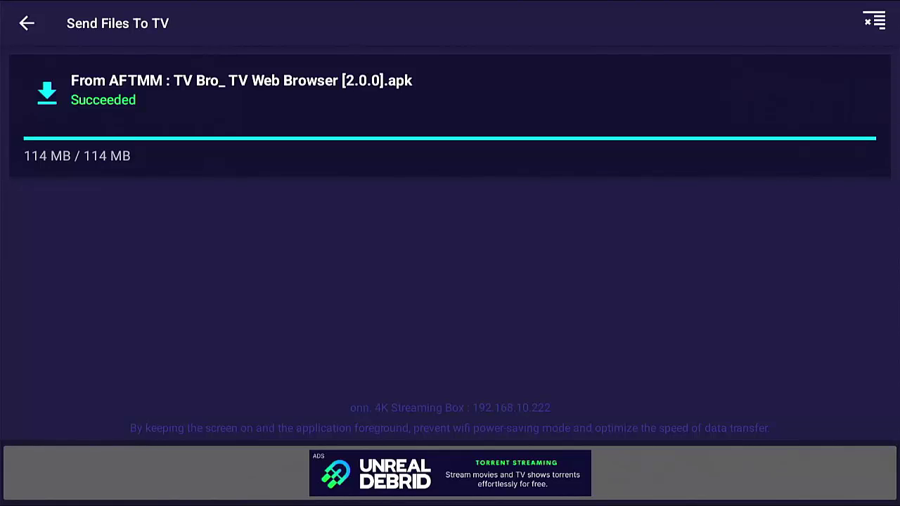
Install TV Bro: TV Web Browser from the received apk and dismiss the confirmation with Done
key(Return)
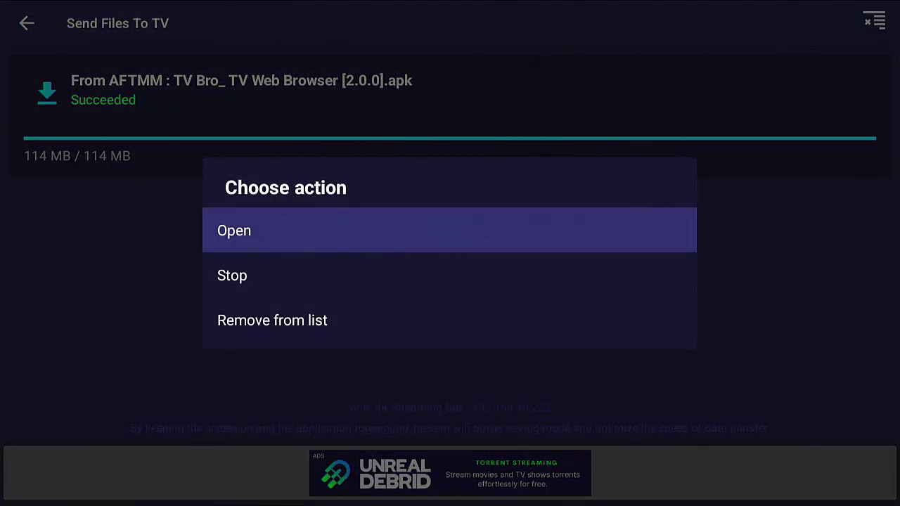
key(Return)
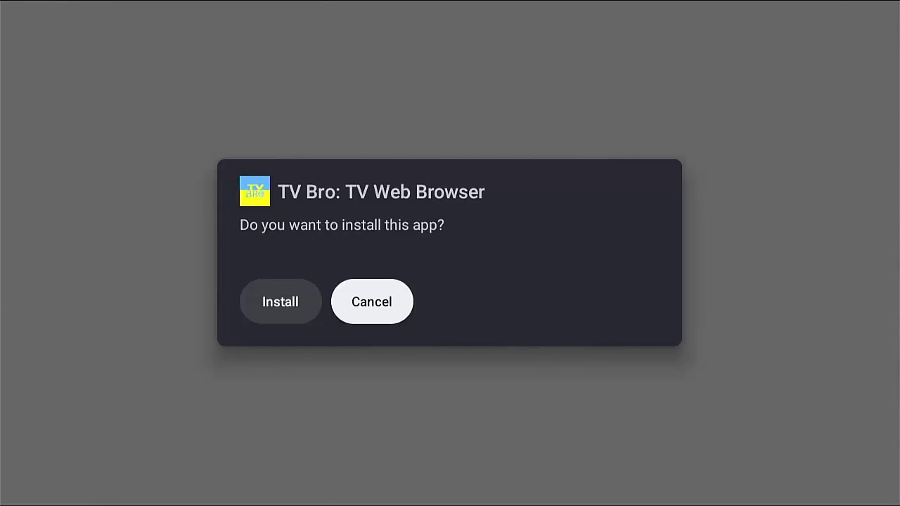
key(Left)
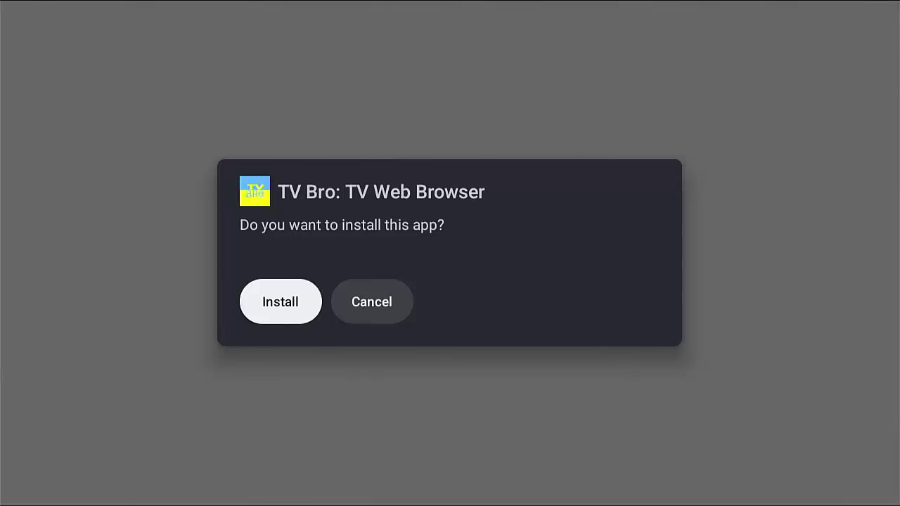
key(Right)
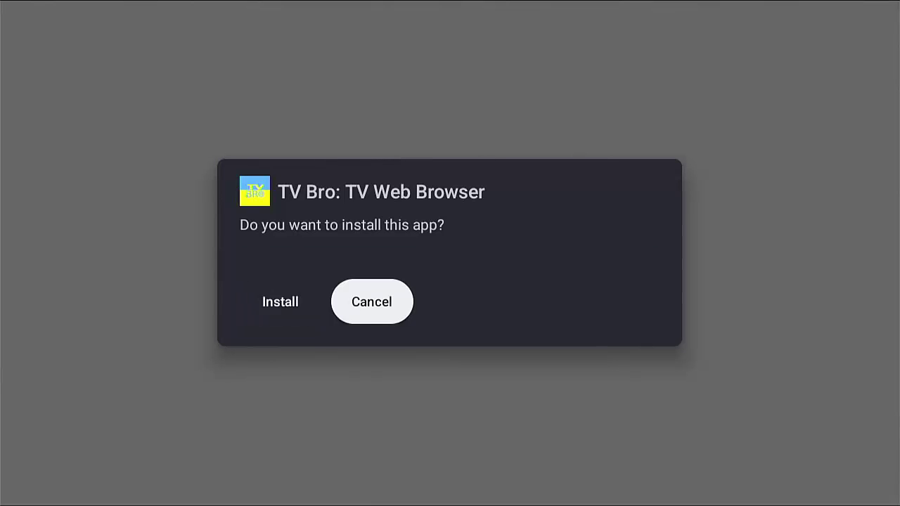
key(Left)
key(Return)
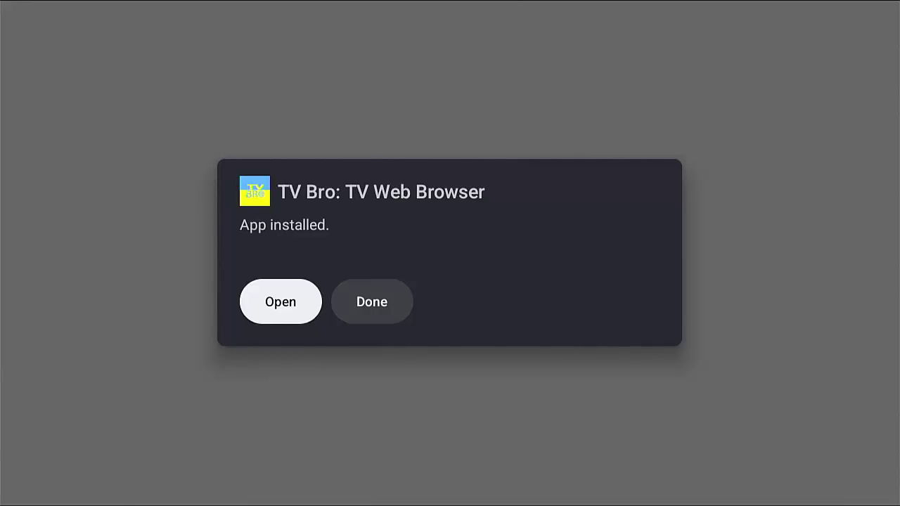
key(Right)
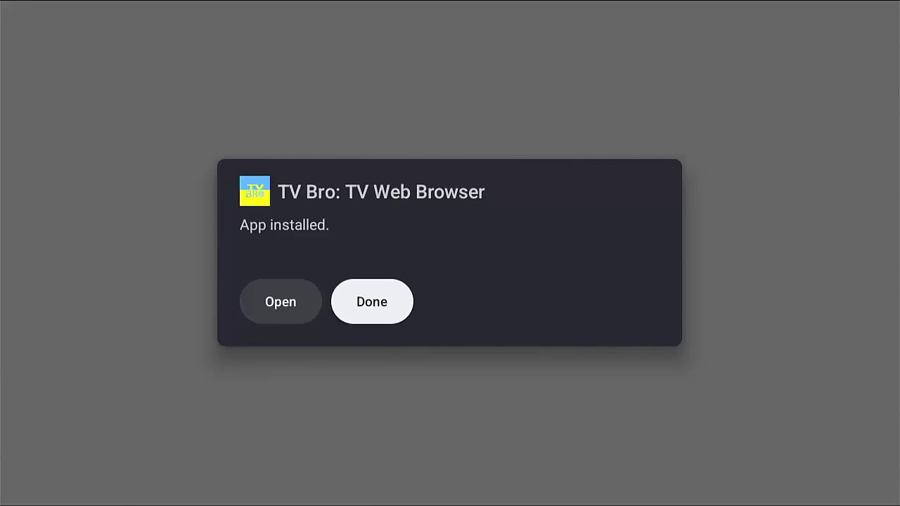
key(Return)
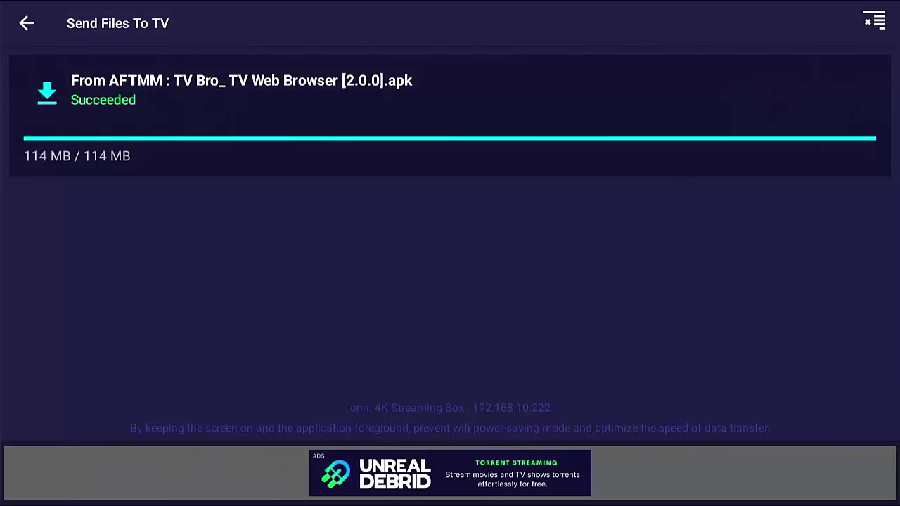
Delete the received TV Bro apk in the file explorer, leaving only the Downloader folder
key(Escape)
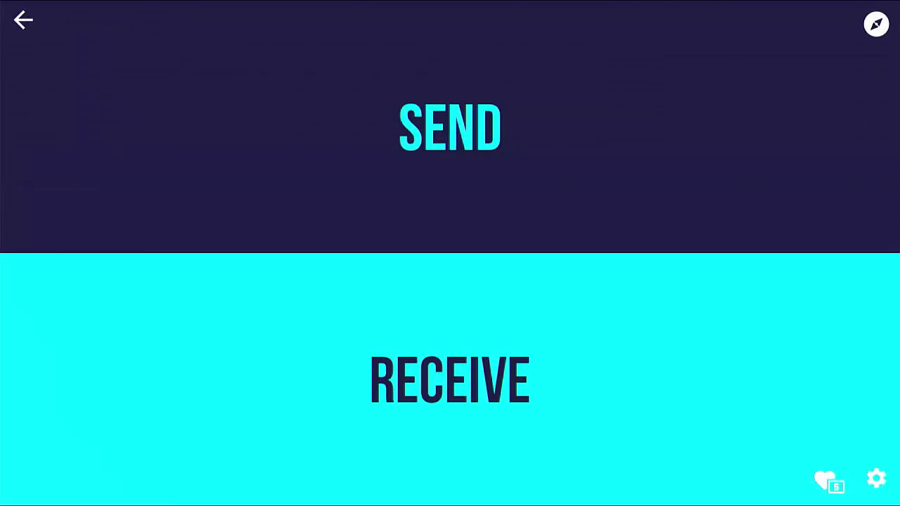
key(Up)
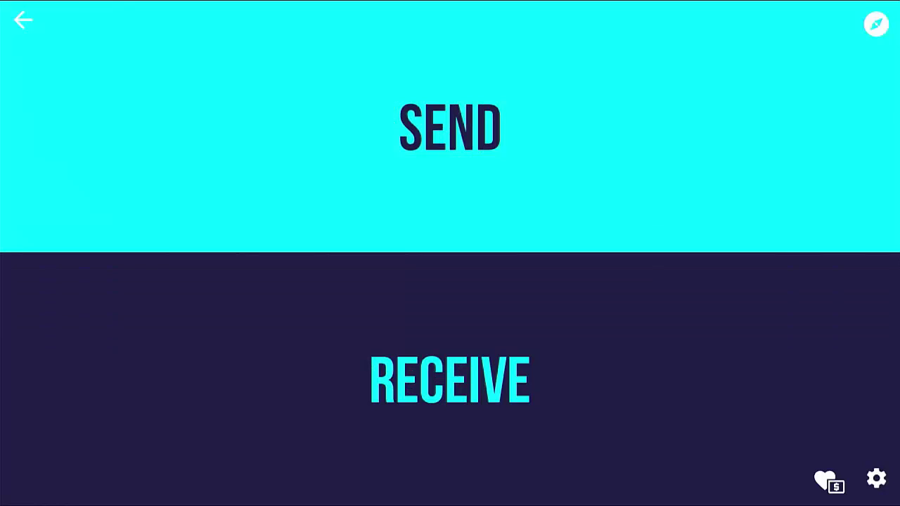
key(Up)
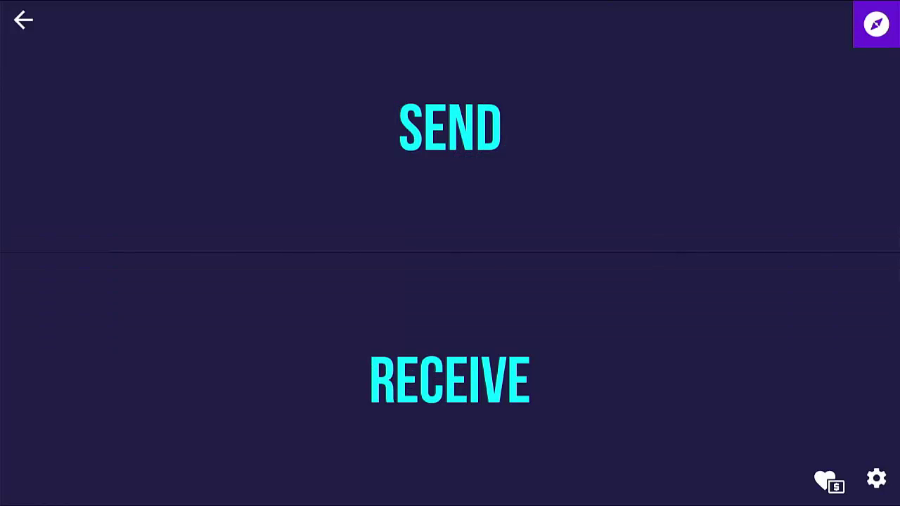
key(Return)
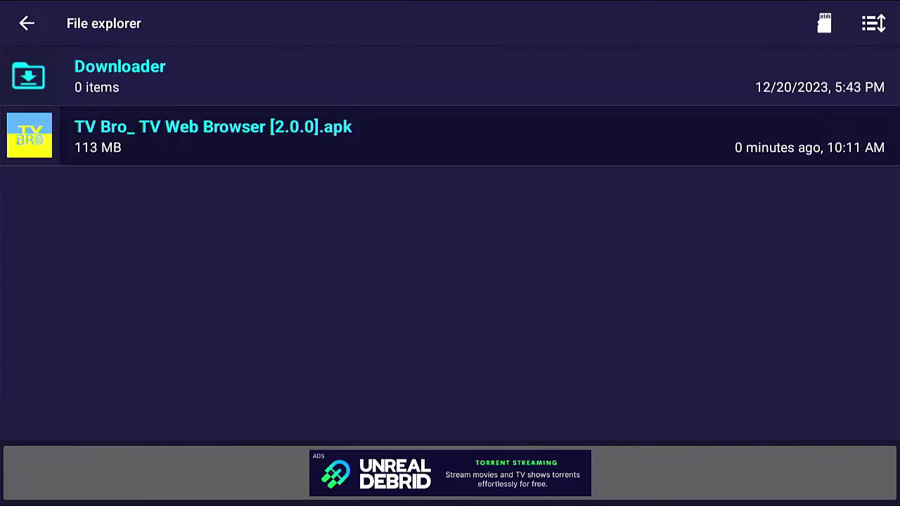
key(Return)
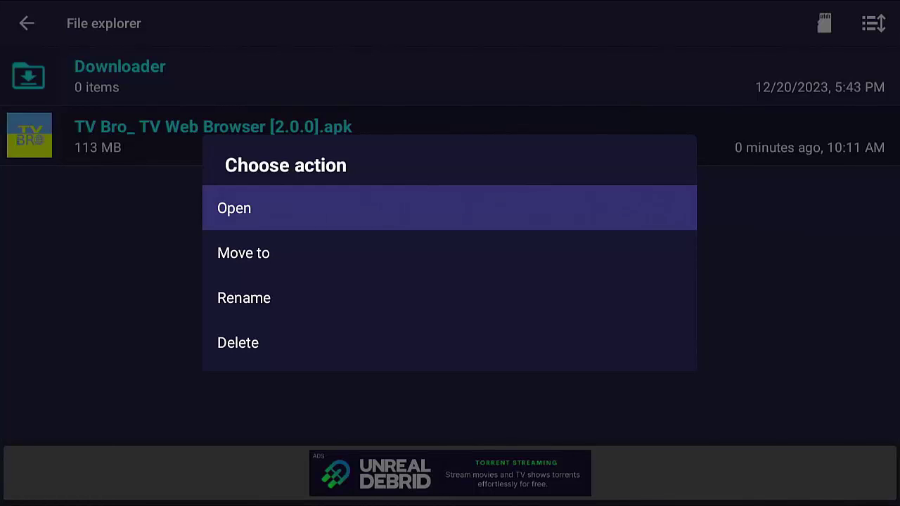
key(Down)
key(Down)
key(Down)
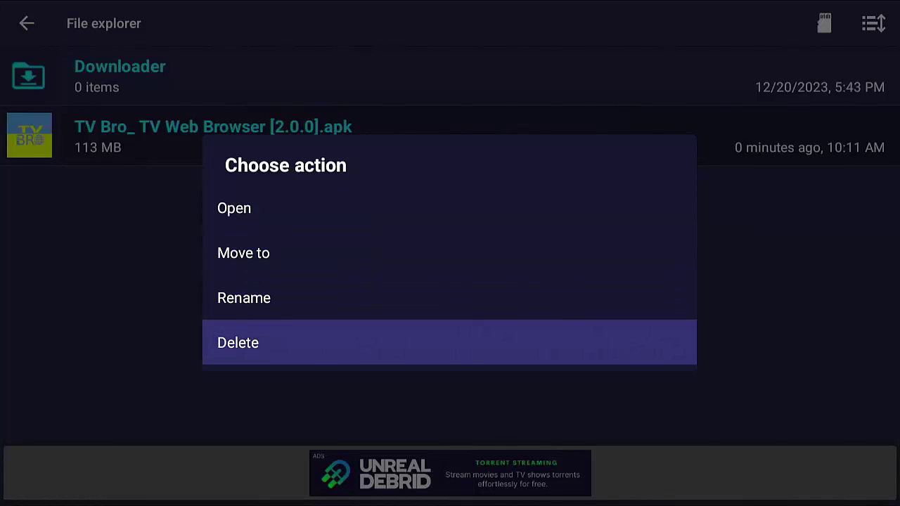
key(Return)
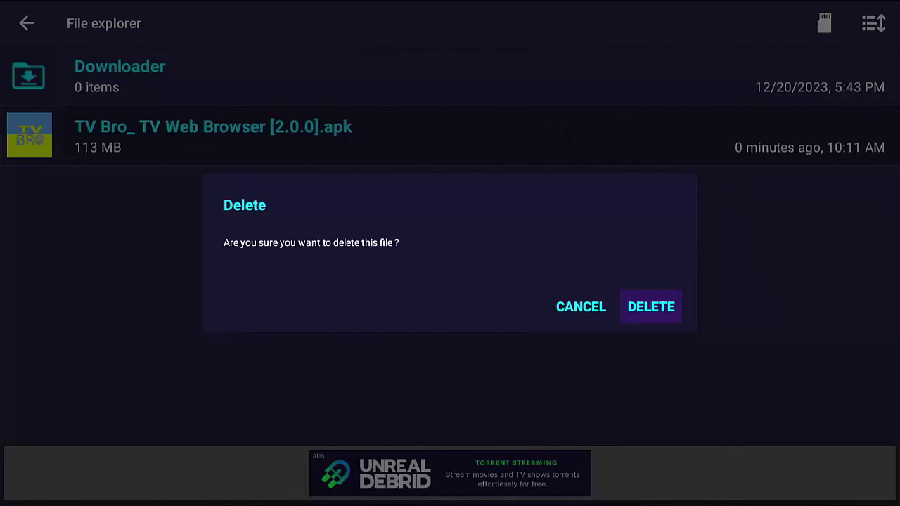
key(Return)
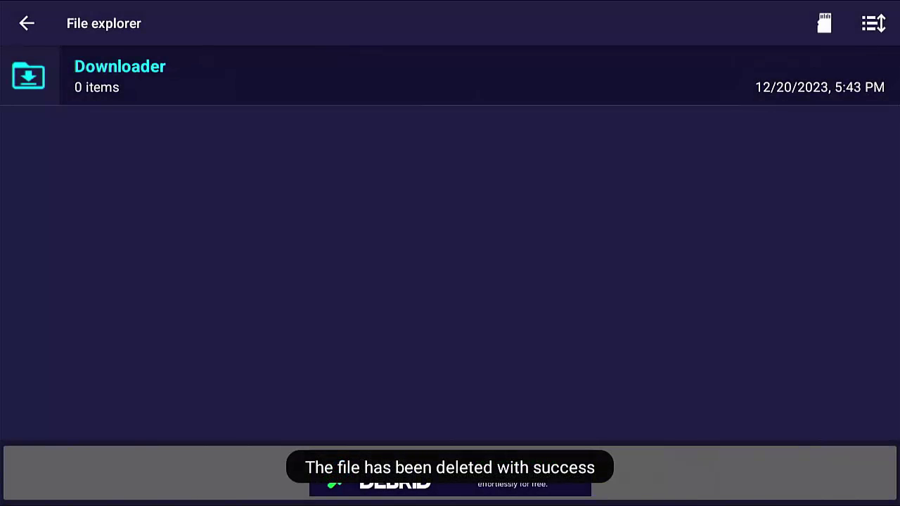
key(Escape)
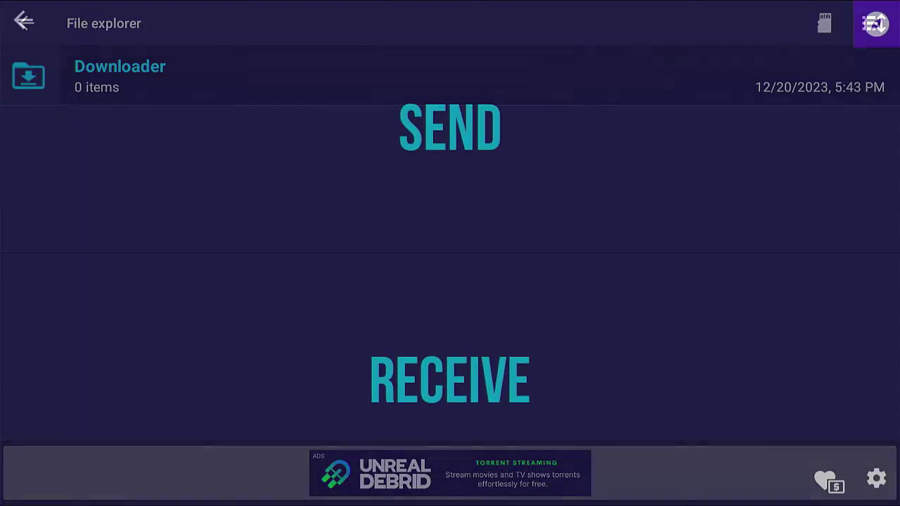
Exit Send Files to TV to the Fire TV home and launch X-plore File Manager
key(Escape)
key(Escape)
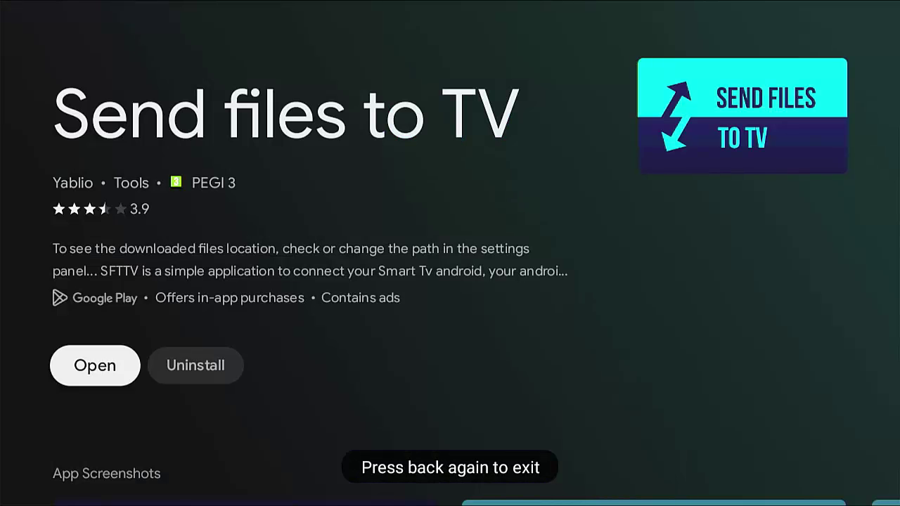
key(Escape)
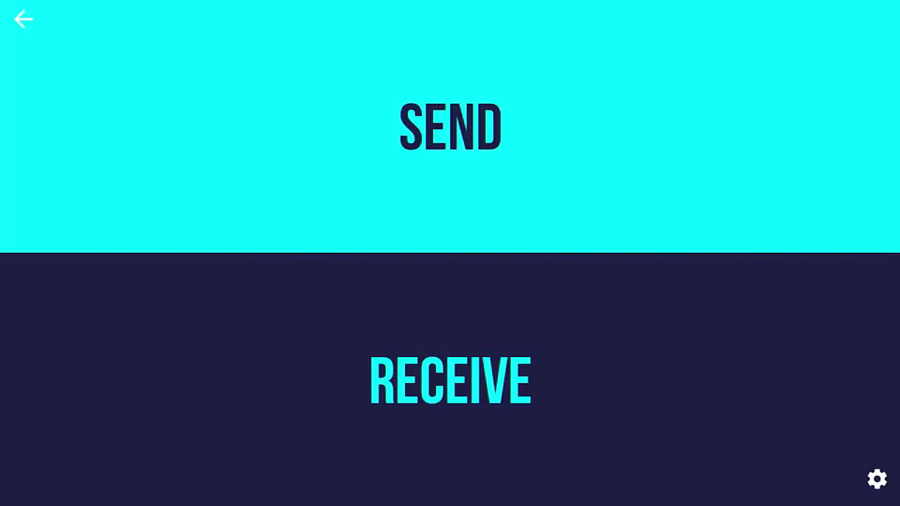
key(Escape)
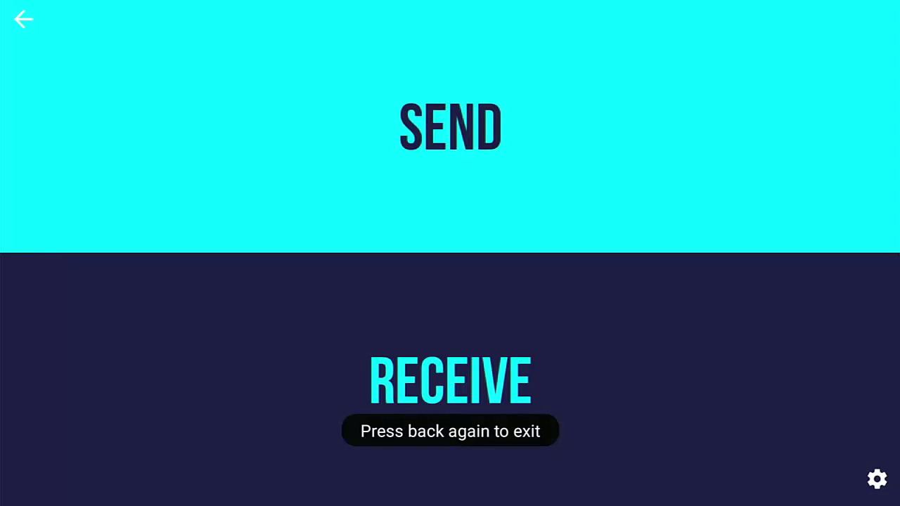
key(Escape)
key(Right)
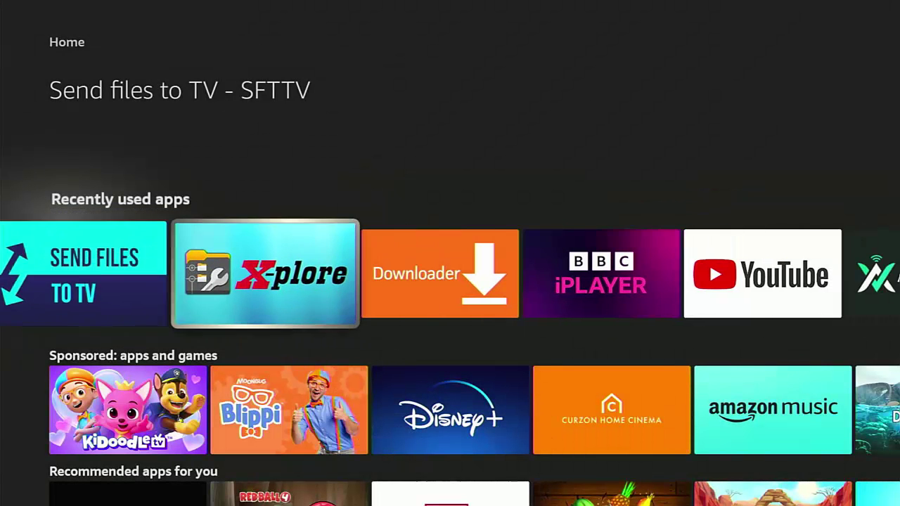
key(Return)
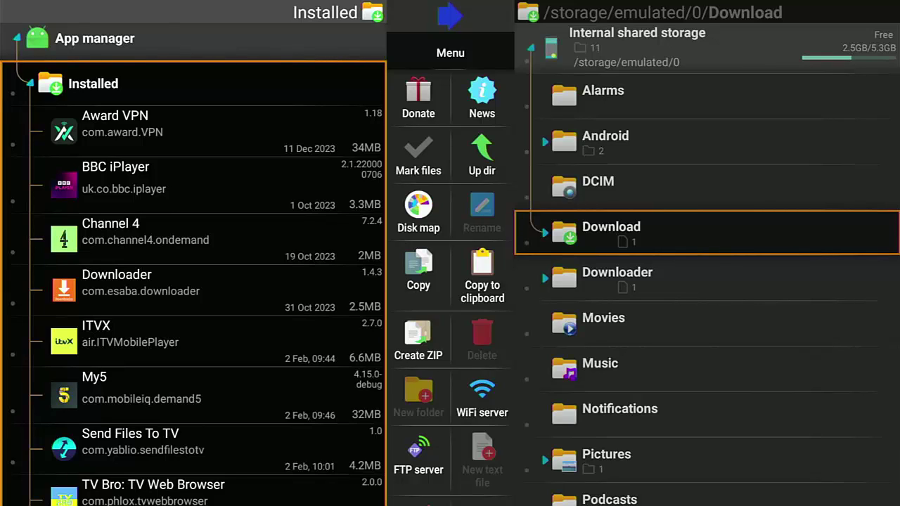
Delete the TV Bro apk from the Fire TV's Download folder, then exit X-plore to home
key(Down)
key(Up)
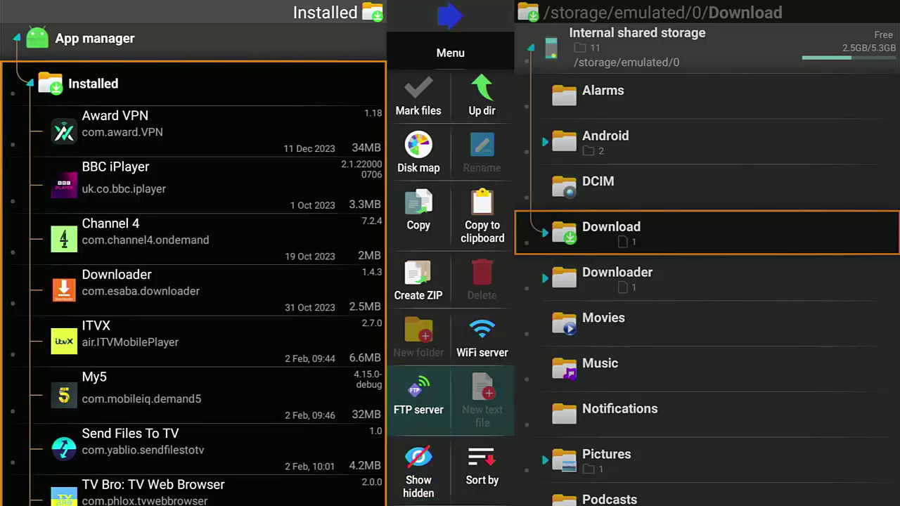
key(Right)
key(Right)
key(Right)
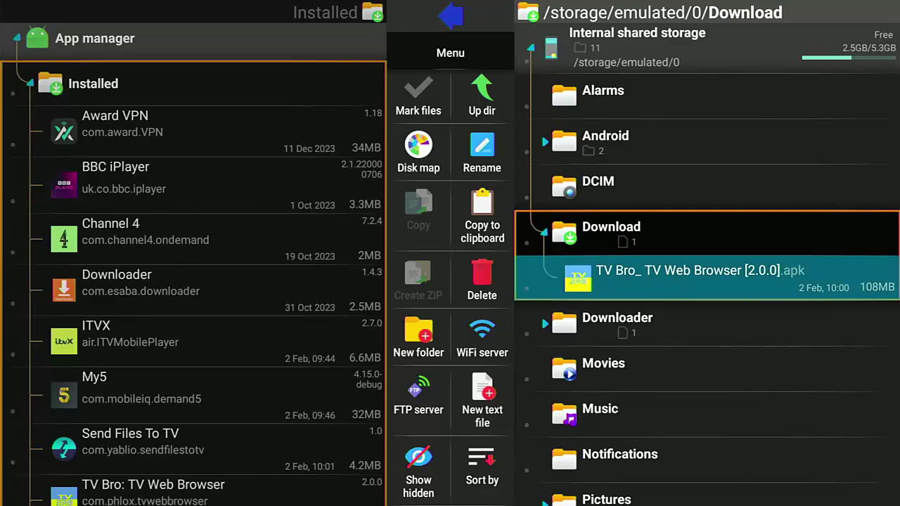
key(Return)
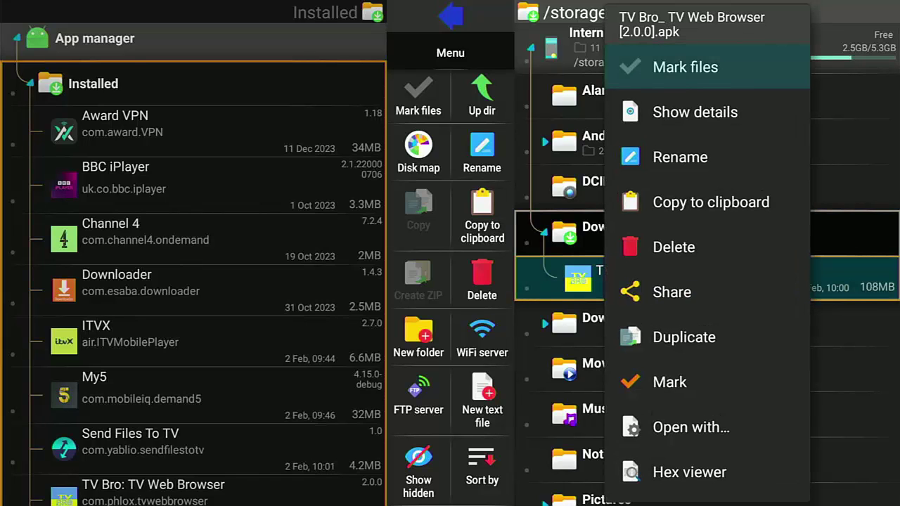
key(Down)
key(Down)
key(Down)
key(Down)
key(Return)
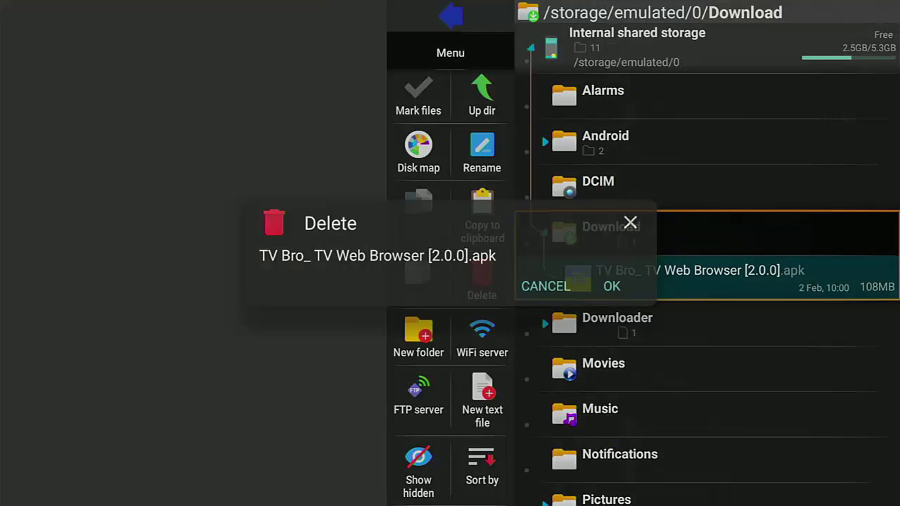
key(Down)
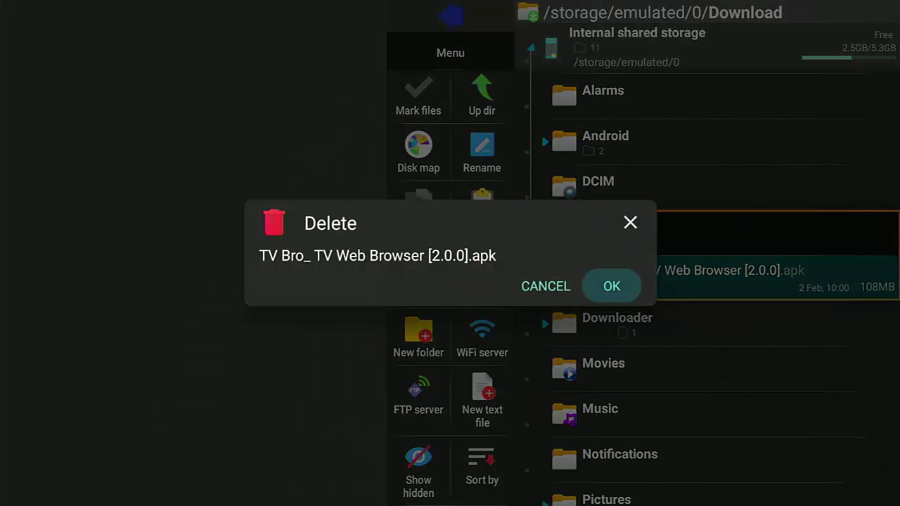
key(Return)
key(Escape)
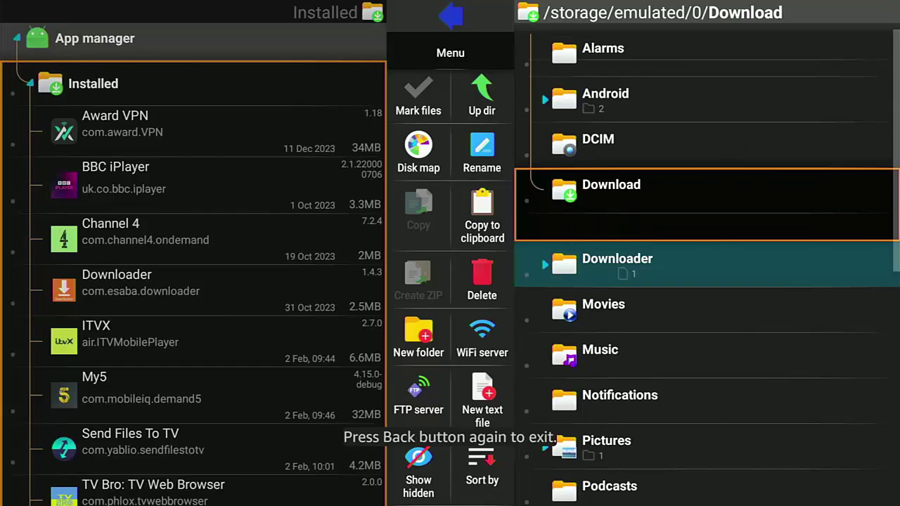
key(Escape)
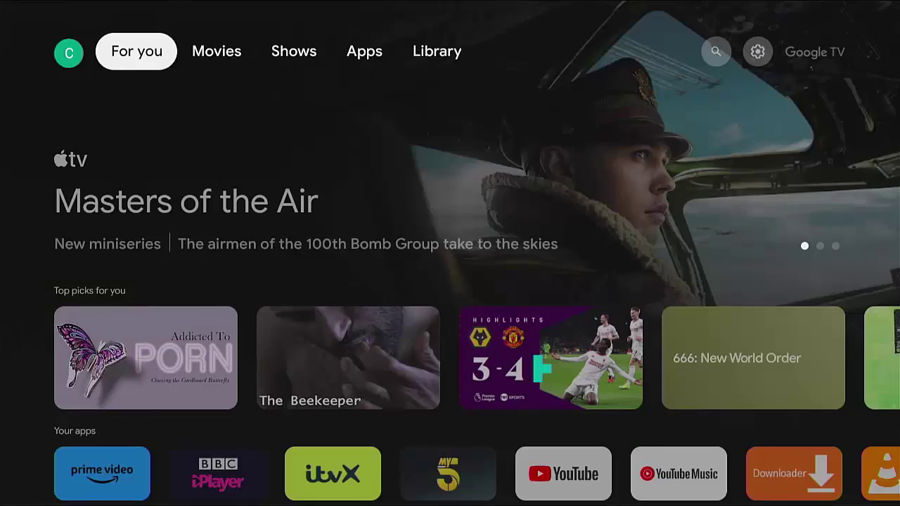
Launch TV Bro from the full Your apps list on the Google TV home screen
key(Down)
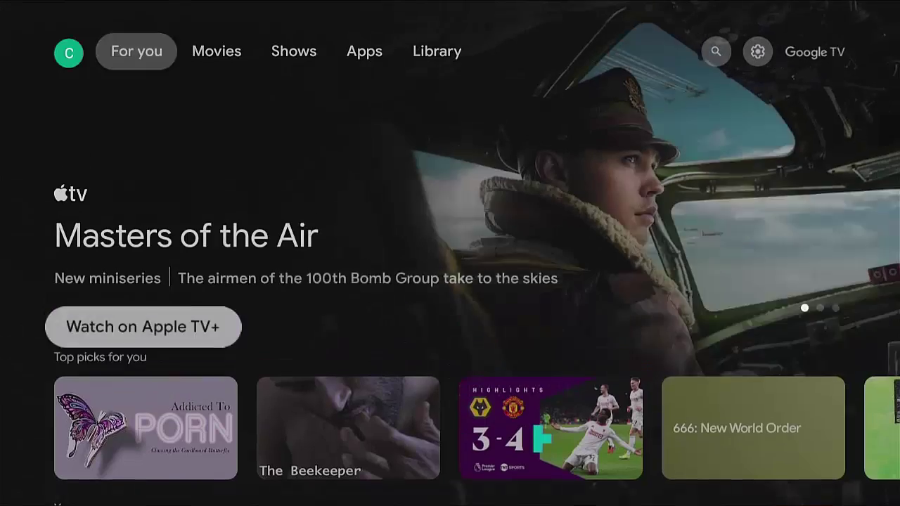
key(Down)
key(Down)
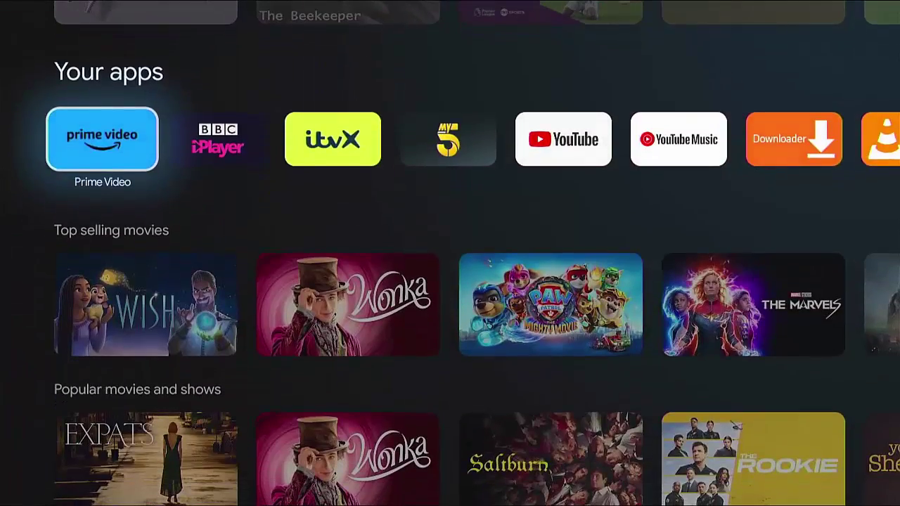
key(Right)
key(Right)
key(Right)
key(Right)
key(Right)
key(Right)
key(Right)
key(Right)
key(Right)
key(Right)
key(Right)
key(Right)
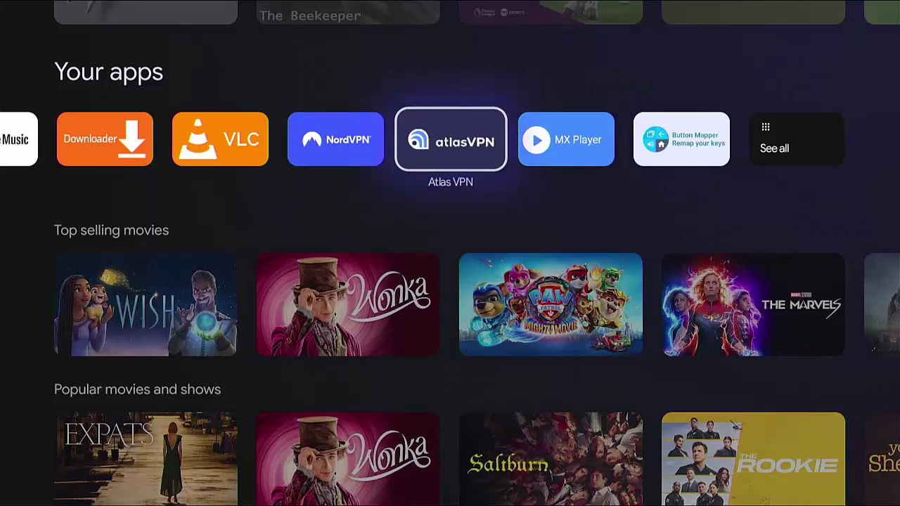
key(Return)
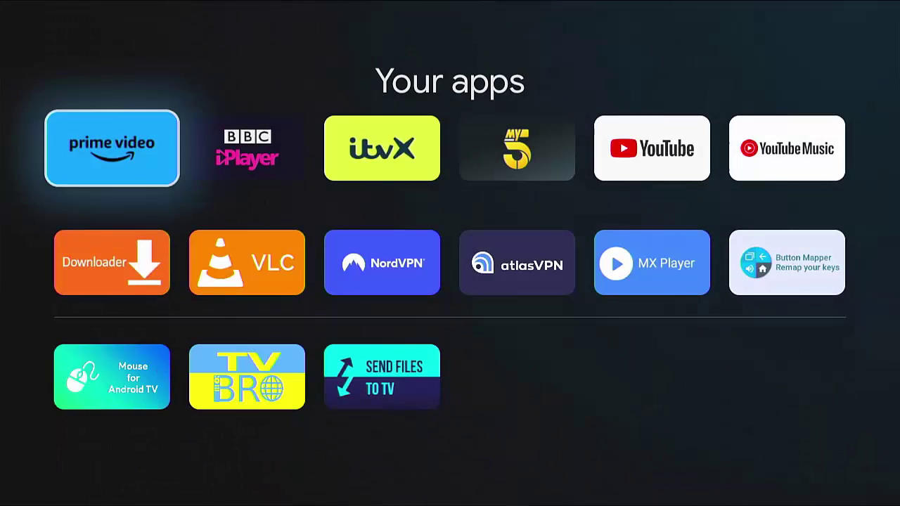
key(Down)
key(Down)
key(Right)
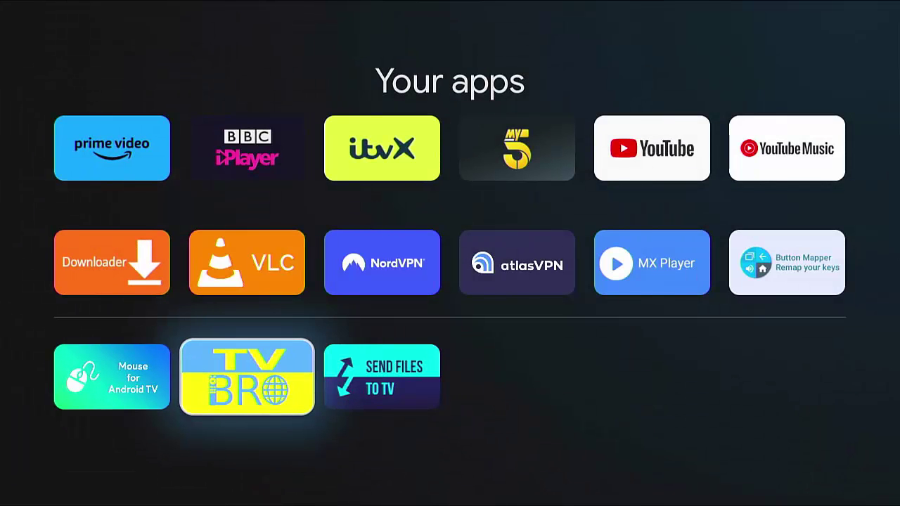
key(Return)
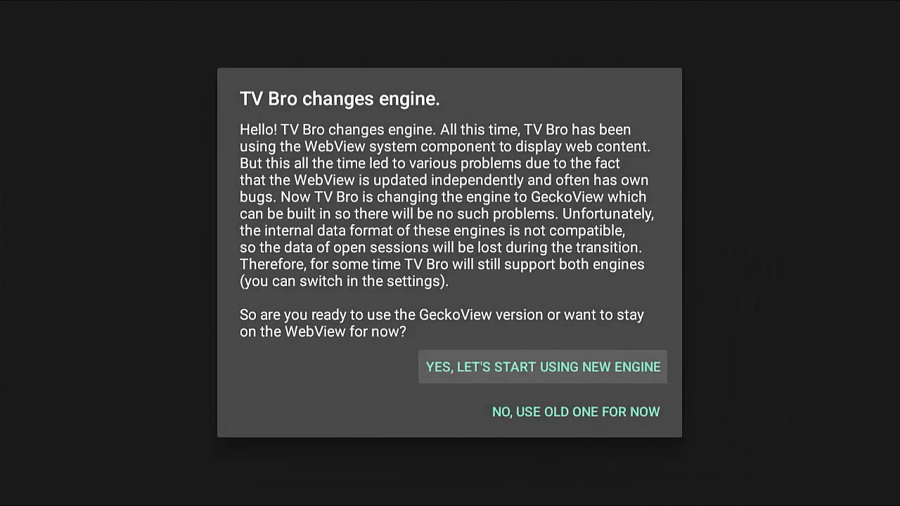
Accept 'Yes, let's start using new engine' to switch TV Bro to GeckoView
key(Down)
key(Up)
key(Return)
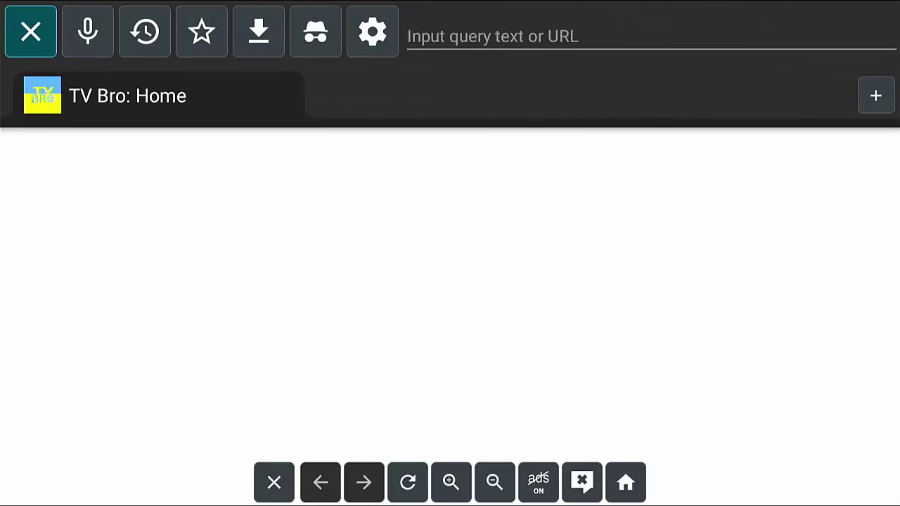